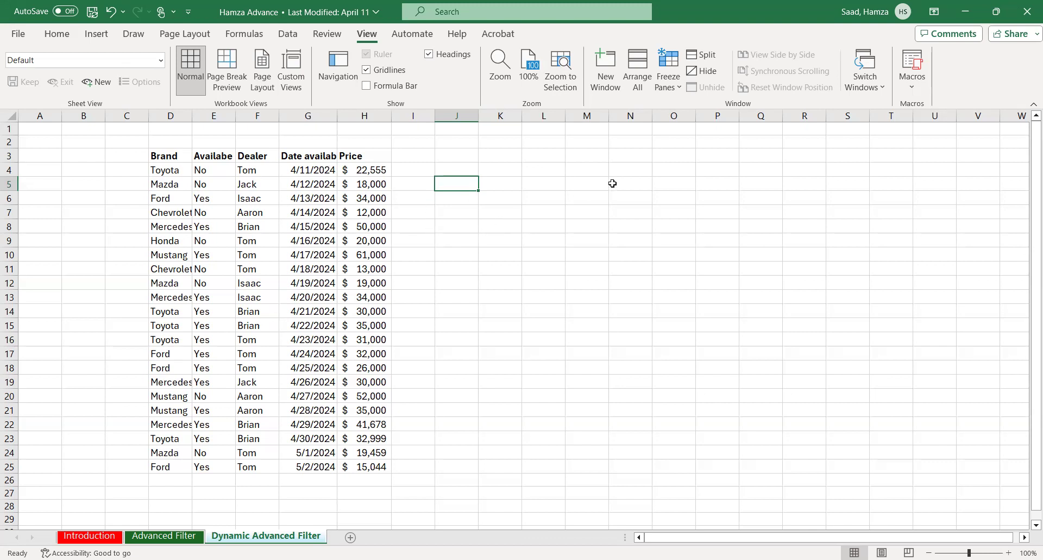
# Copy the Dealer column, header included, from F3:F25 into the empty column before Brand, starting at C3
pyautogui.click(246, 157)
pyautogui.moveTo(252, 224); pyautogui.dragTo(261, 471)
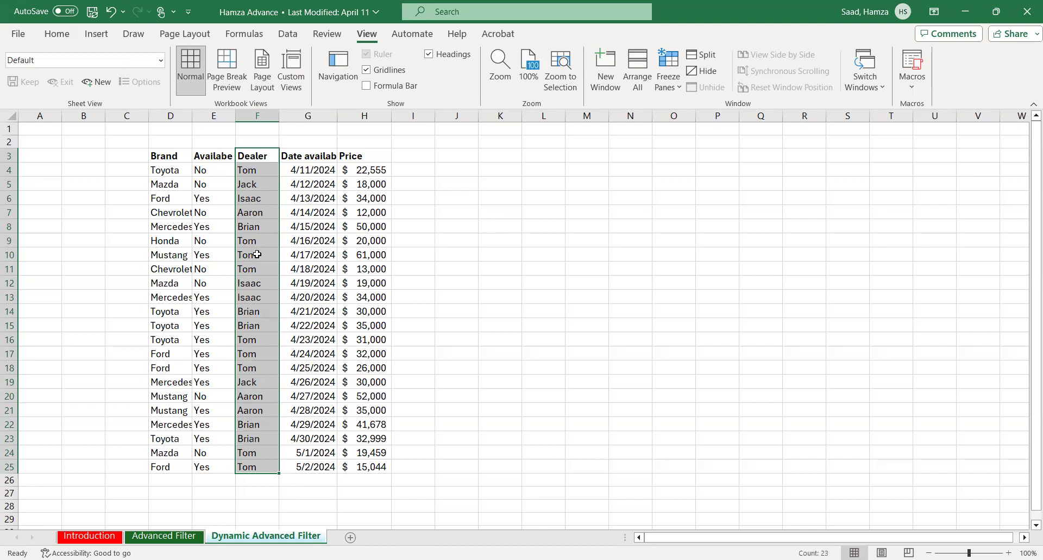
pyautogui.hotkey('ctrl', 'c')
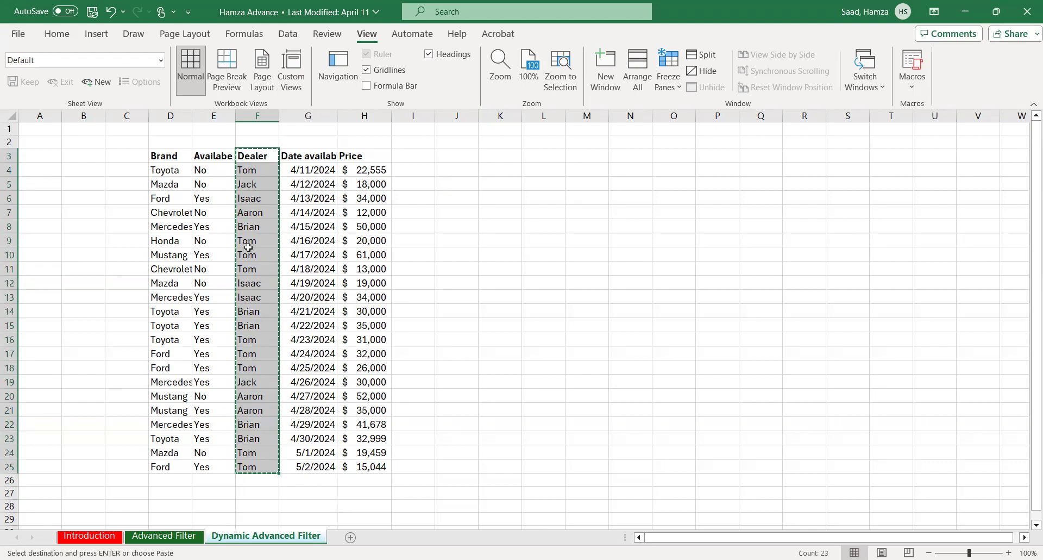
pyautogui.click(121, 156)
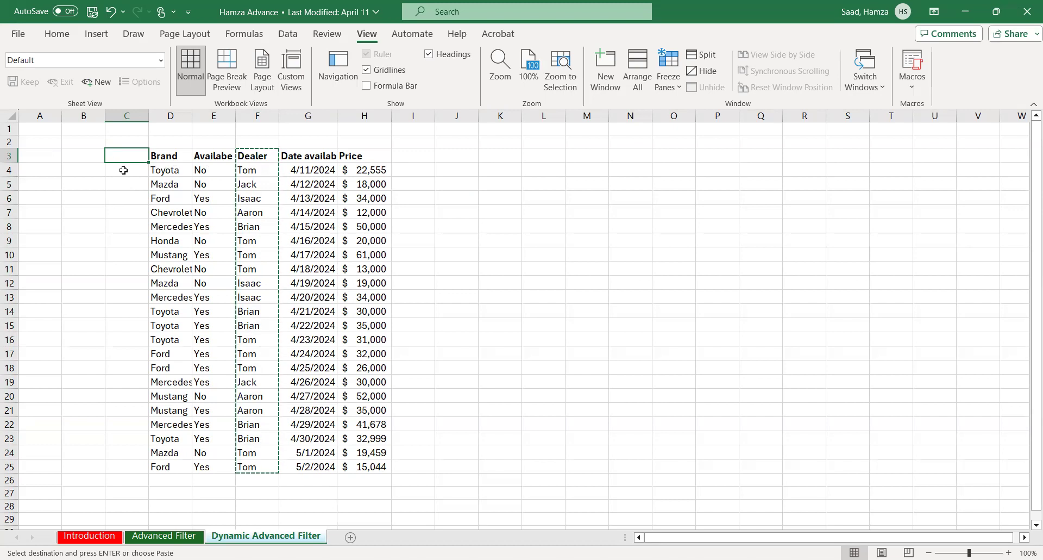
pyautogui.hotkey('ctrl', 'v')
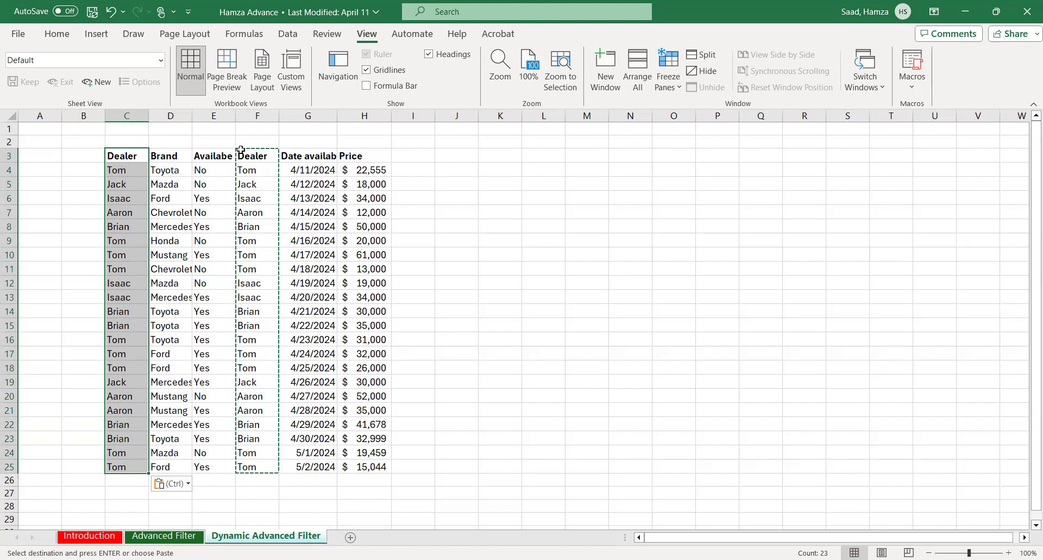
# Delete the original Dealer column F from the sheet
pyautogui.click(251, 172)
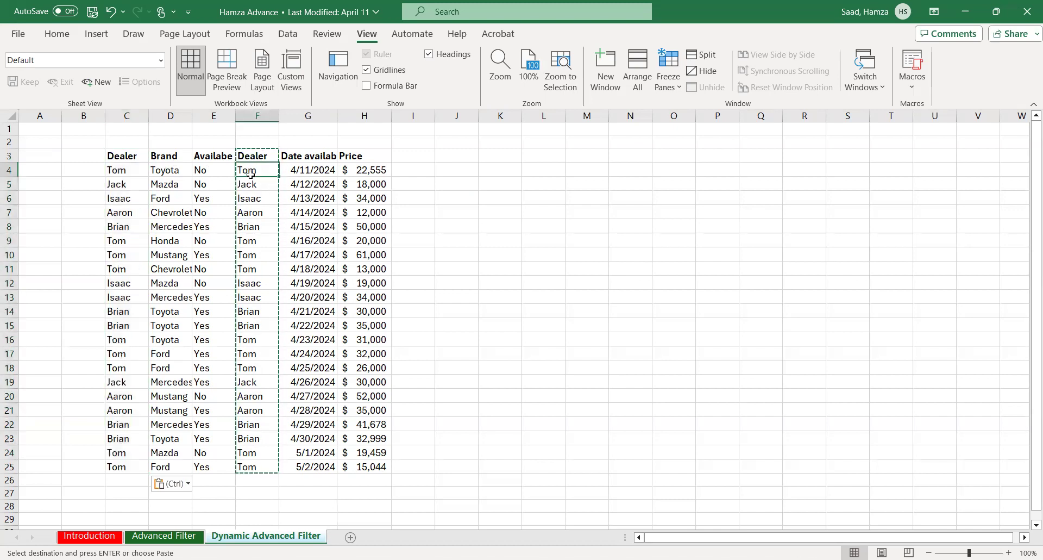
pyautogui.click(250, 109)
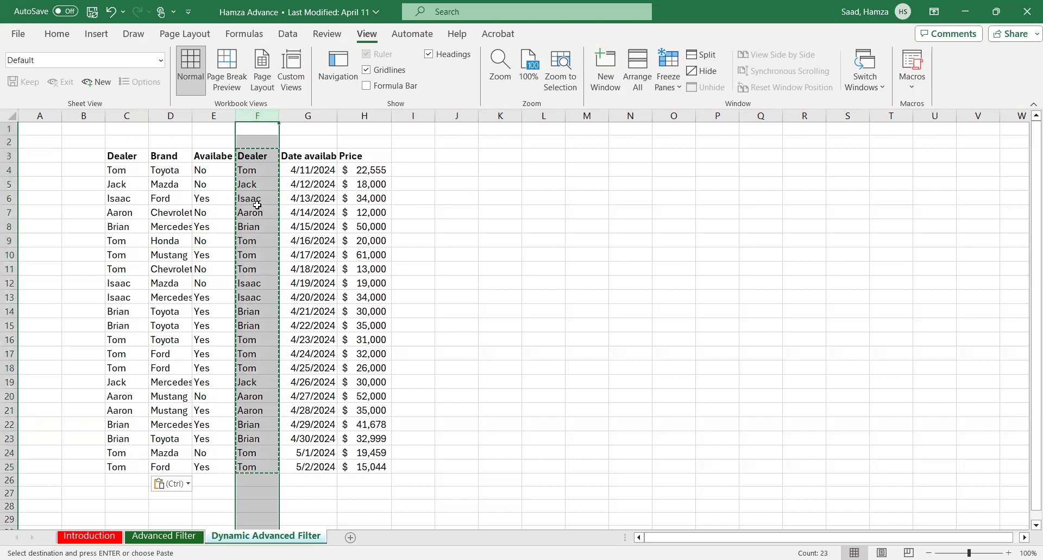
pyautogui.rightClick(258, 205)
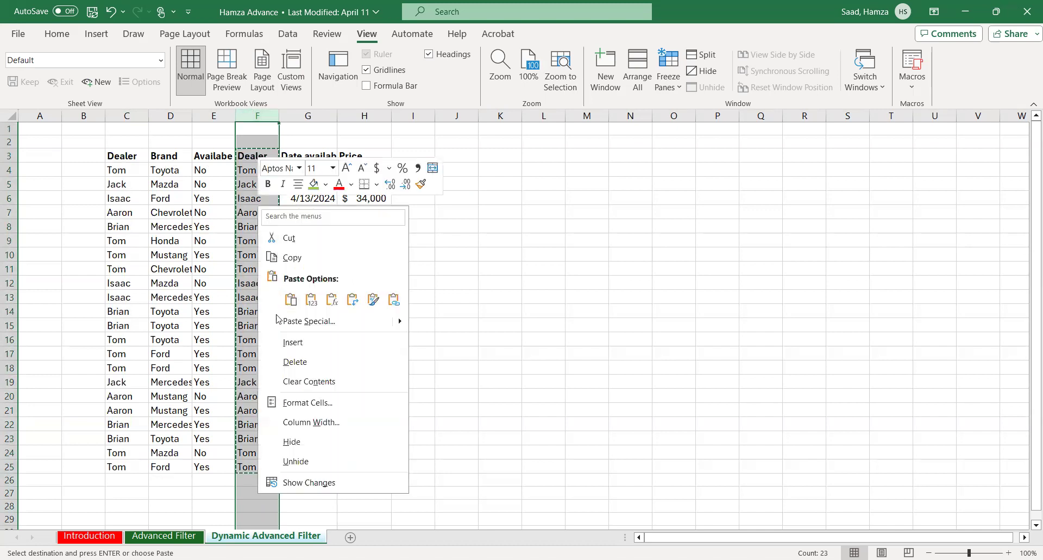
pyautogui.click(298, 362)
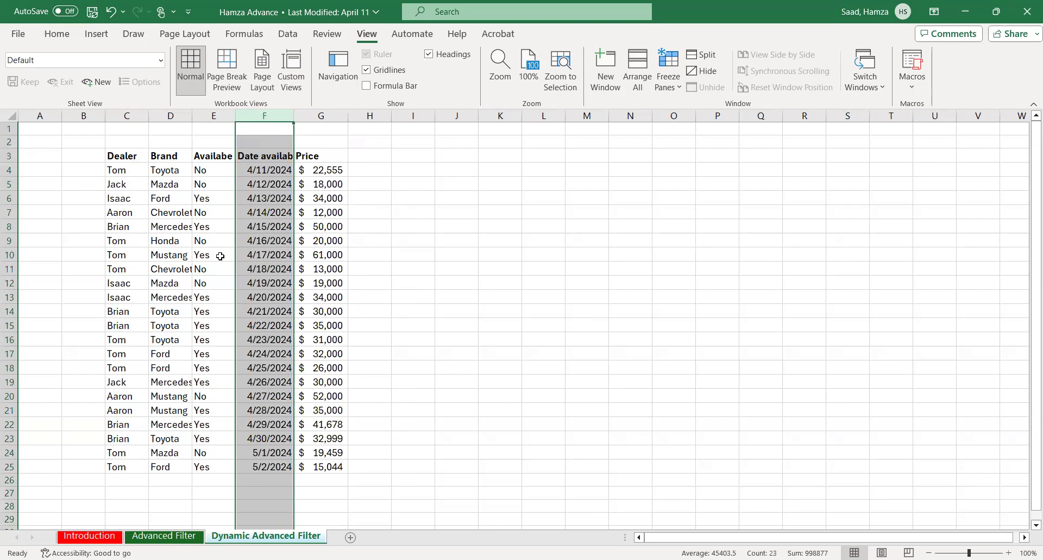
# Copy the Dealer column C3:C25 and paste it as a separate list starting at cell U6
pyautogui.moveTo(119, 159); pyautogui.dragTo(123, 468)
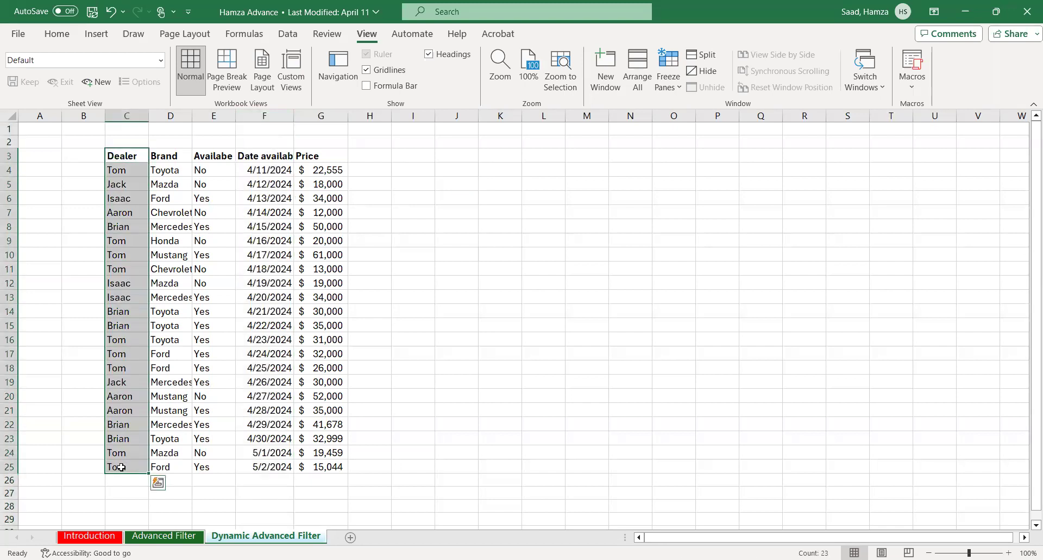
pyautogui.rightClick(121, 300)
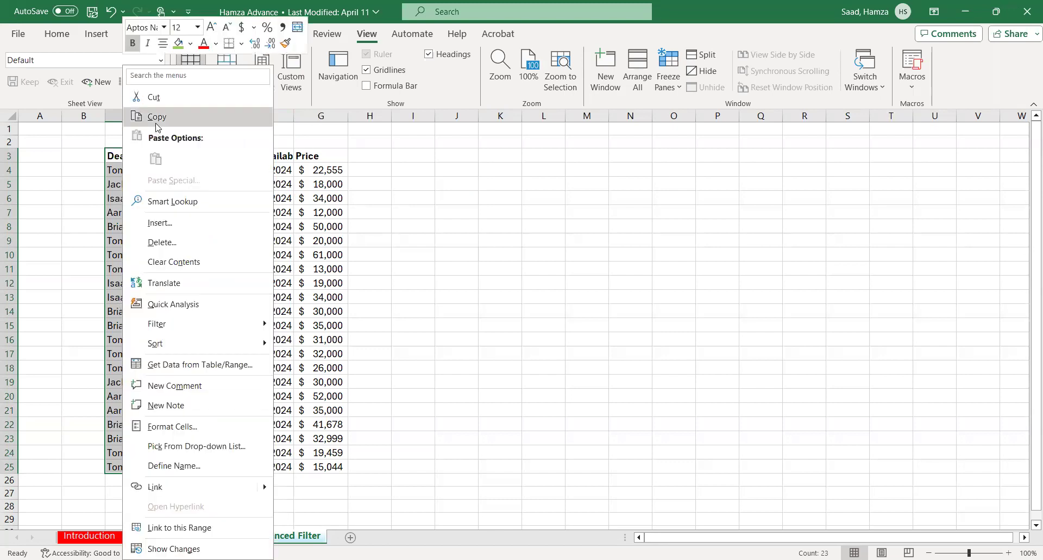
pyautogui.click(157, 128)
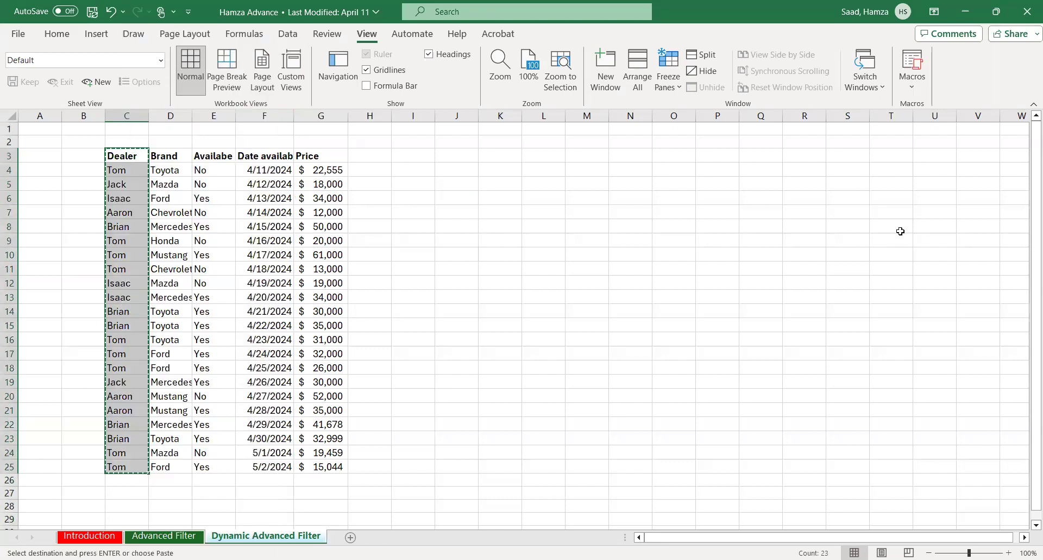
pyautogui.click(925, 200)
pyautogui.rightClick(925, 200)
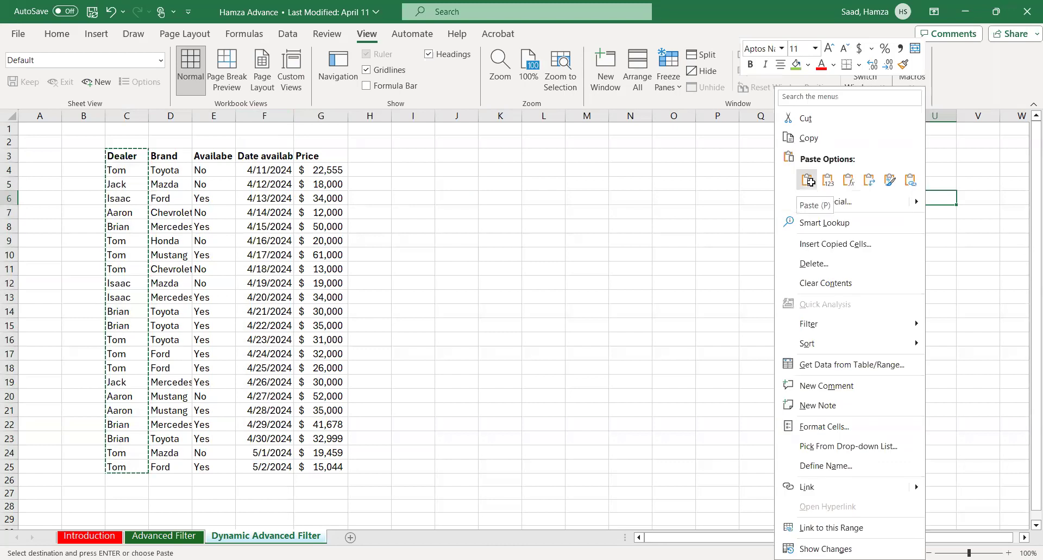
pyautogui.click(808, 181)
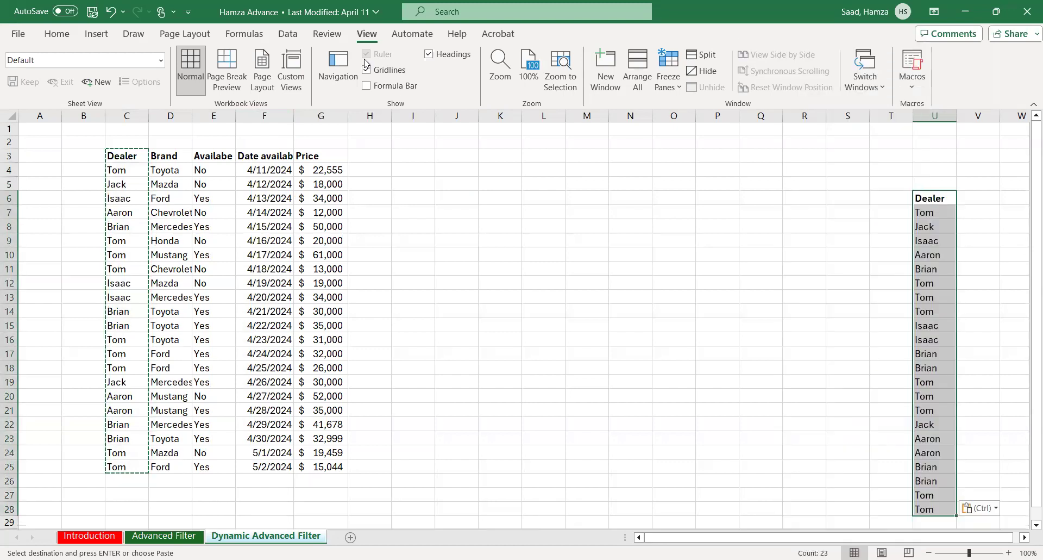
# Remove the duplicates from the copied Dealer list in column U, treating the first row as a header
pyautogui.click(288, 34)
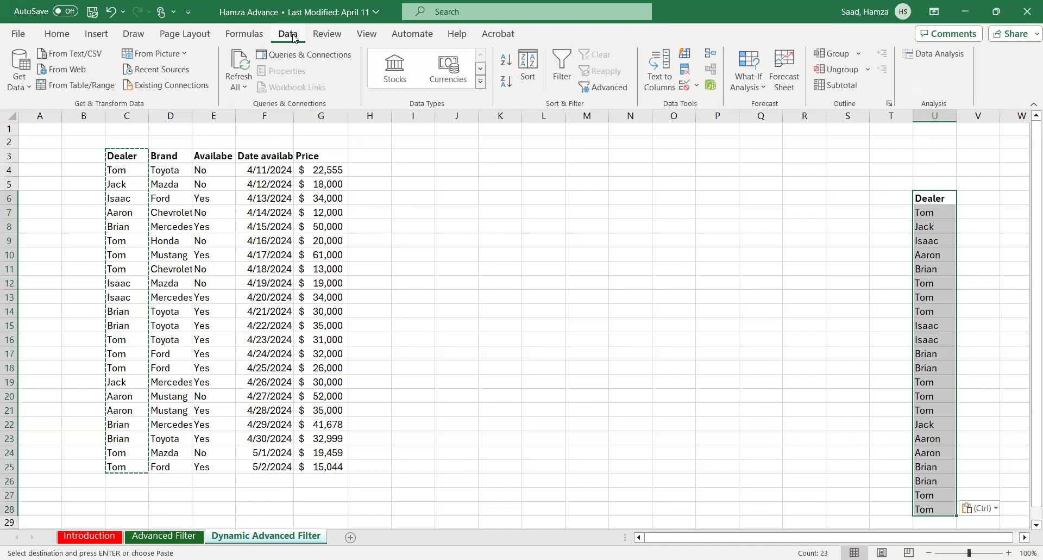
pyautogui.click(686, 72)
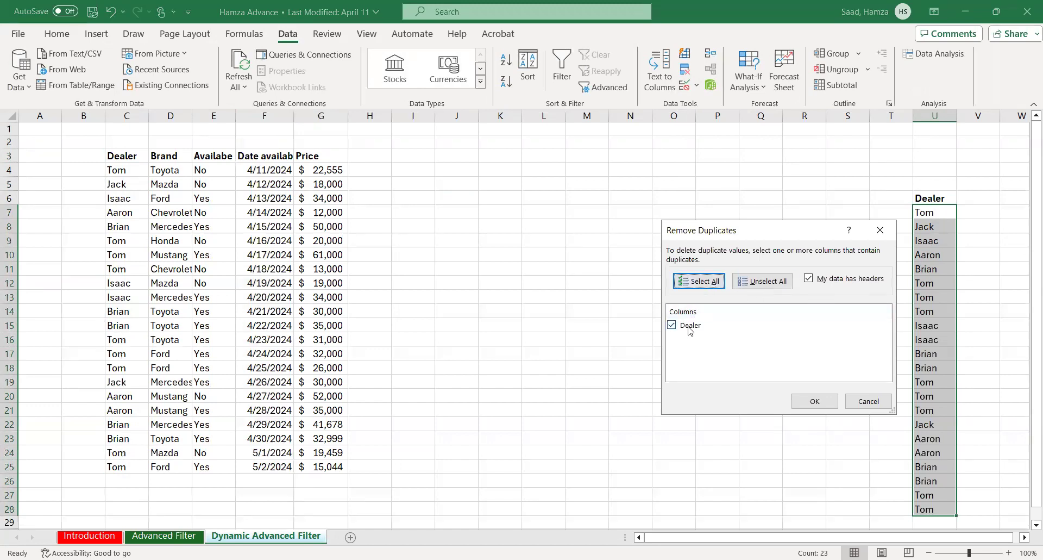
pyautogui.click(815, 406)
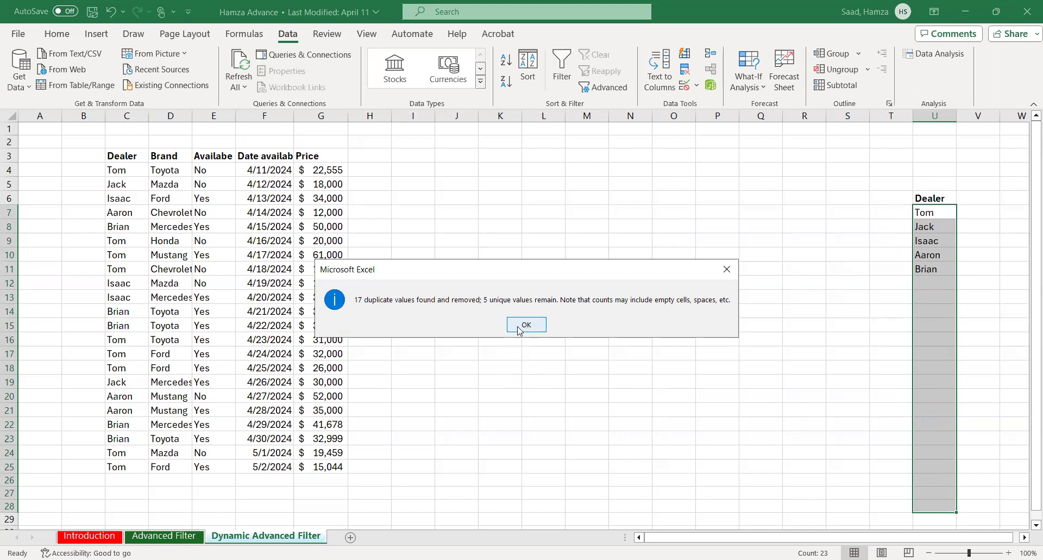
pyautogui.click(525, 325)
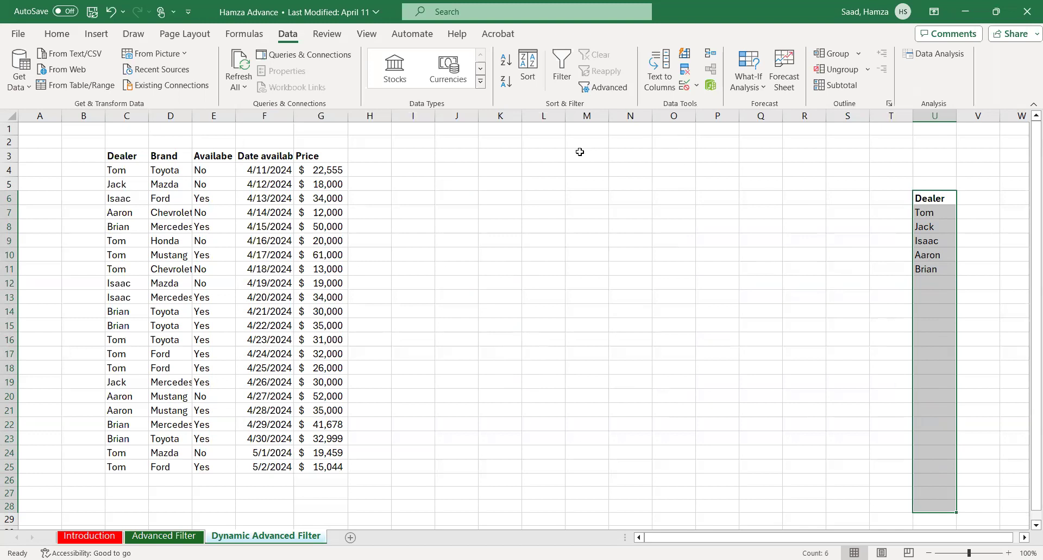
# Label cell N2 with a formula that references the Dealer header in C3
pyautogui.click(639, 141)
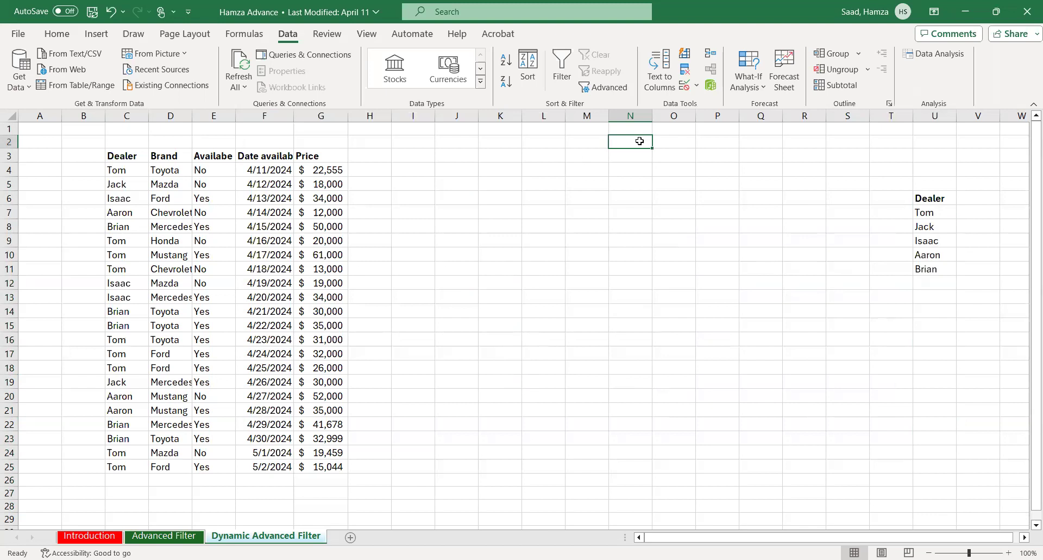
pyautogui.write('=')
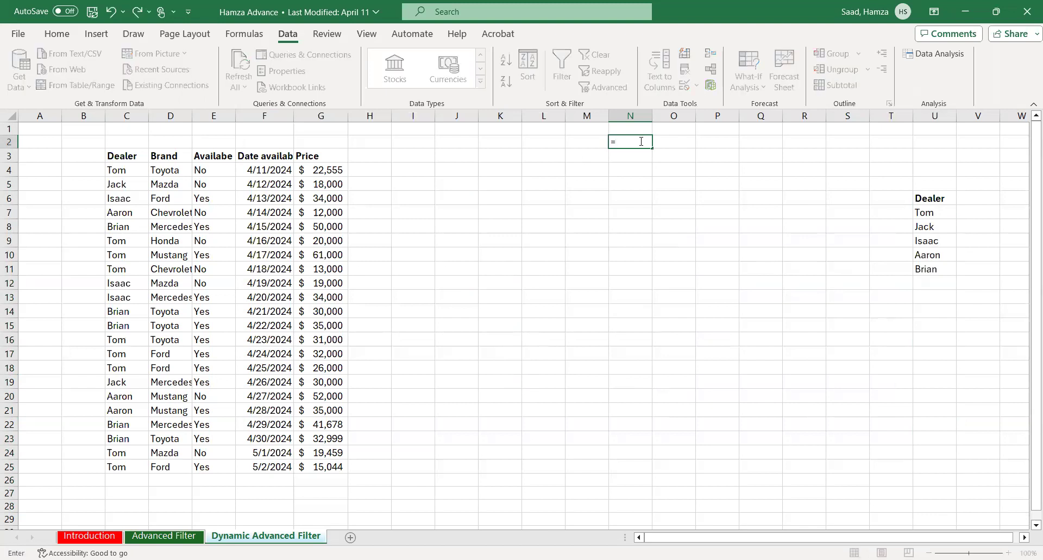
pyautogui.click(116, 154)
pyautogui.press('Return')
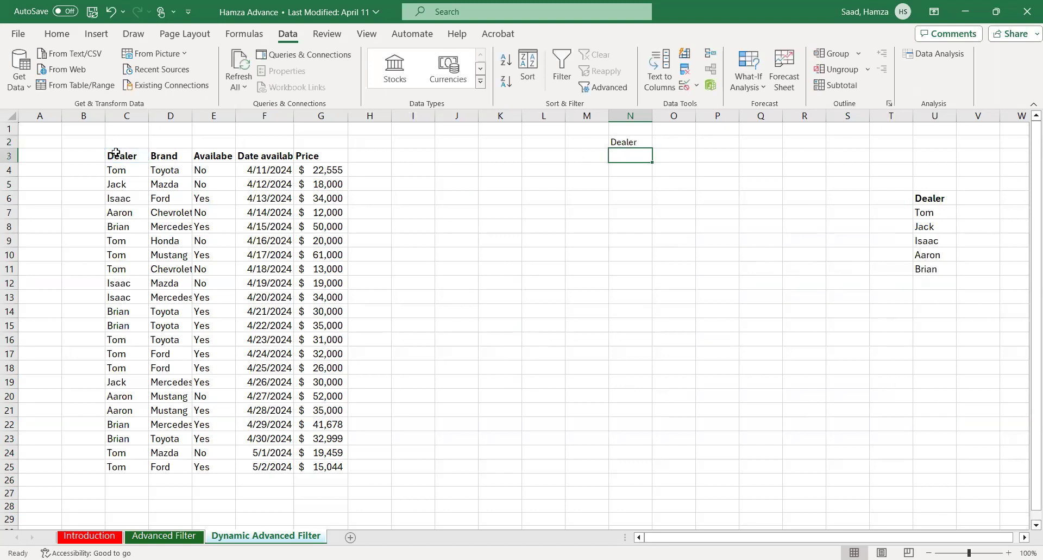
# Add a List data validation to cell O2 with the source =$U$7:$U$11 and check its drop-down choices
pyautogui.click(677, 141)
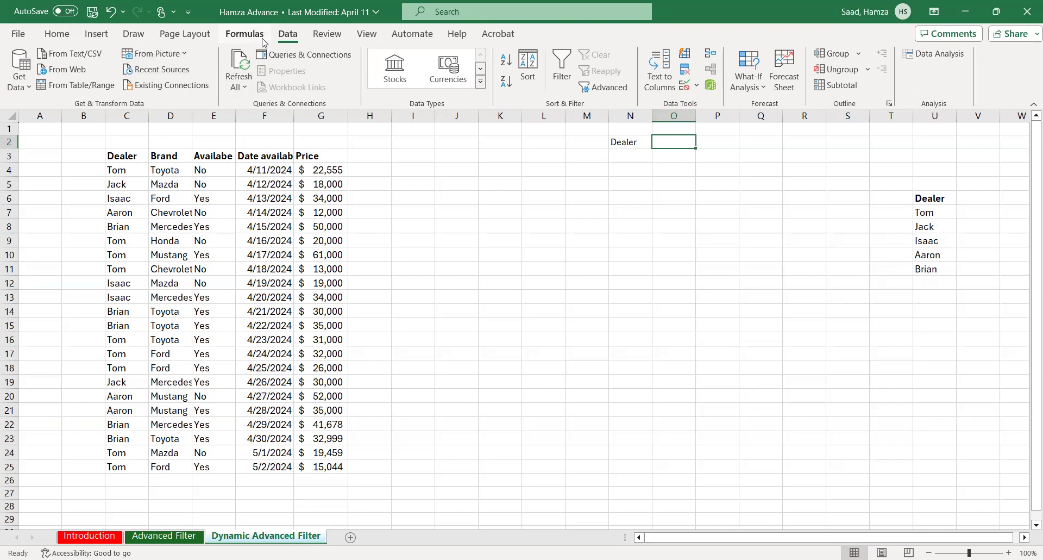
pyautogui.click(686, 87)
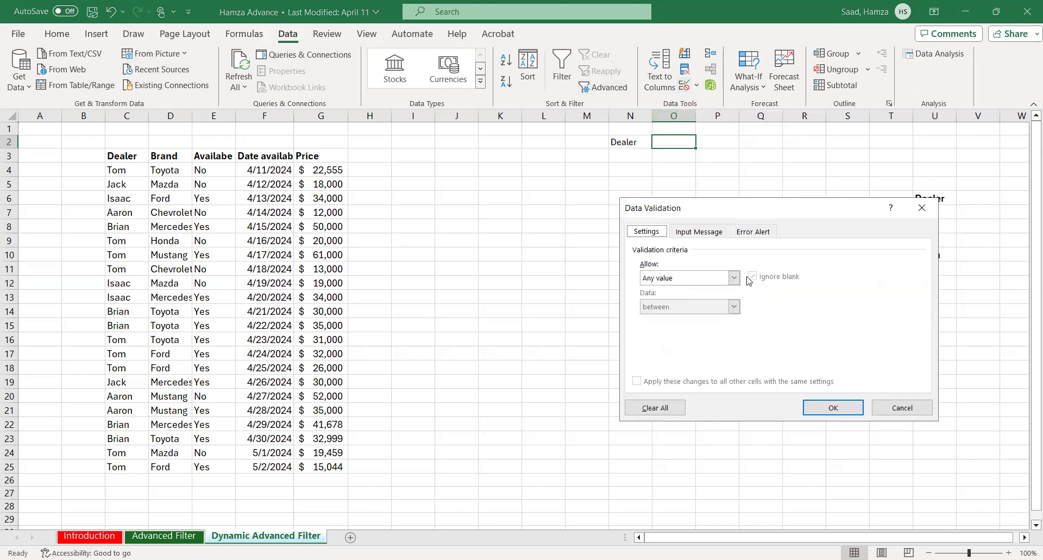
pyautogui.moveTo(810, 210); pyautogui.dragTo(637, 208)
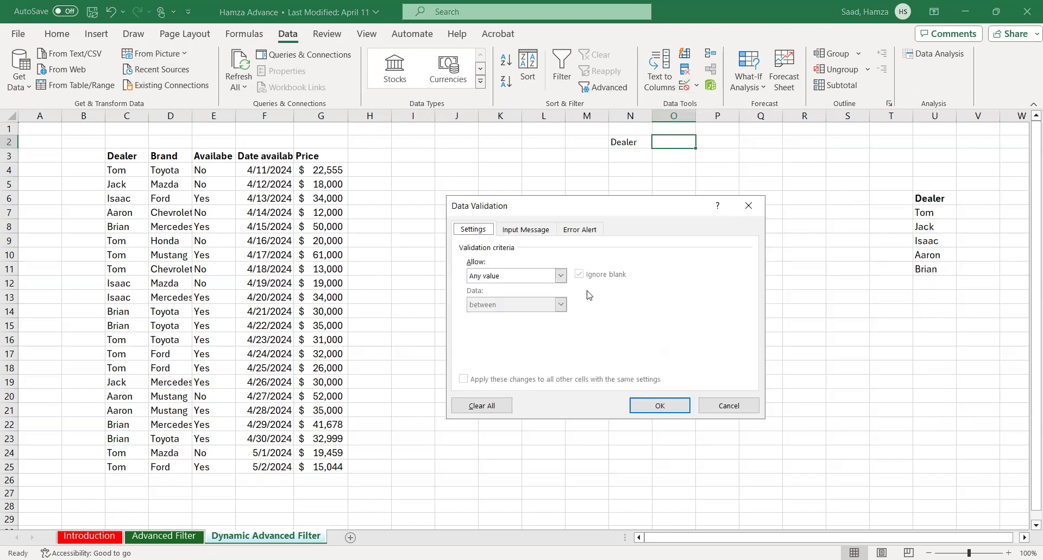
pyautogui.click(561, 276)
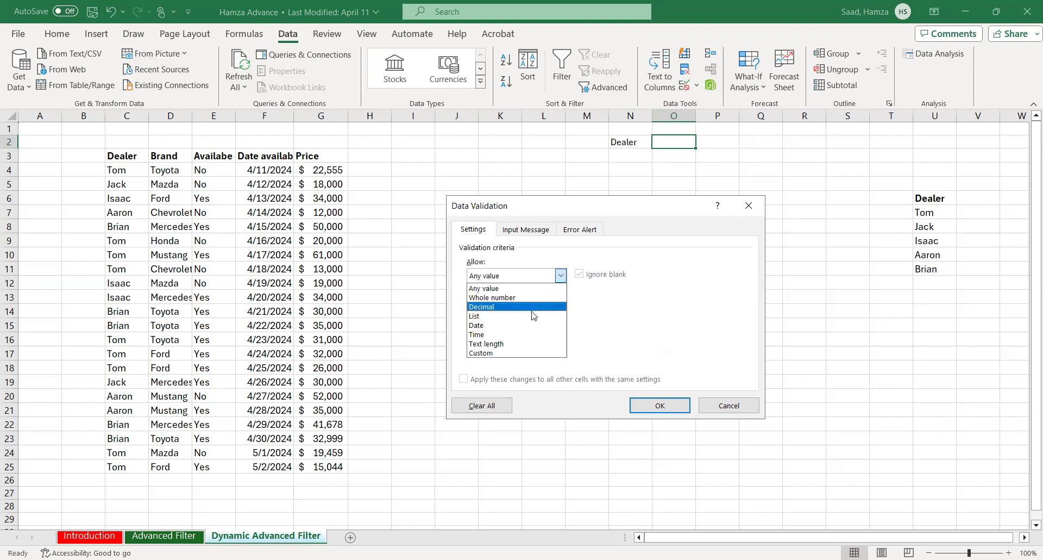
pyautogui.click(531, 316)
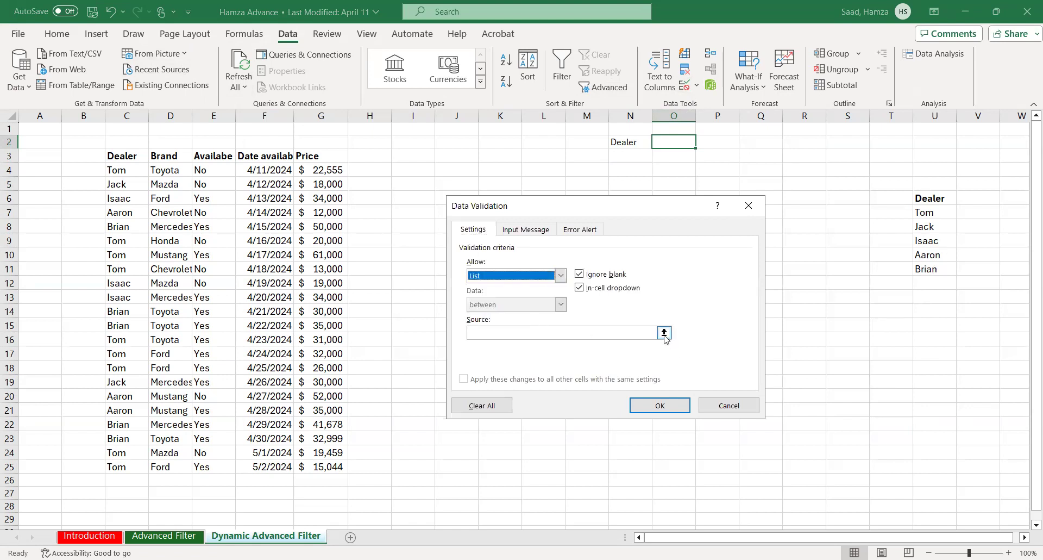
pyautogui.click(665, 332)
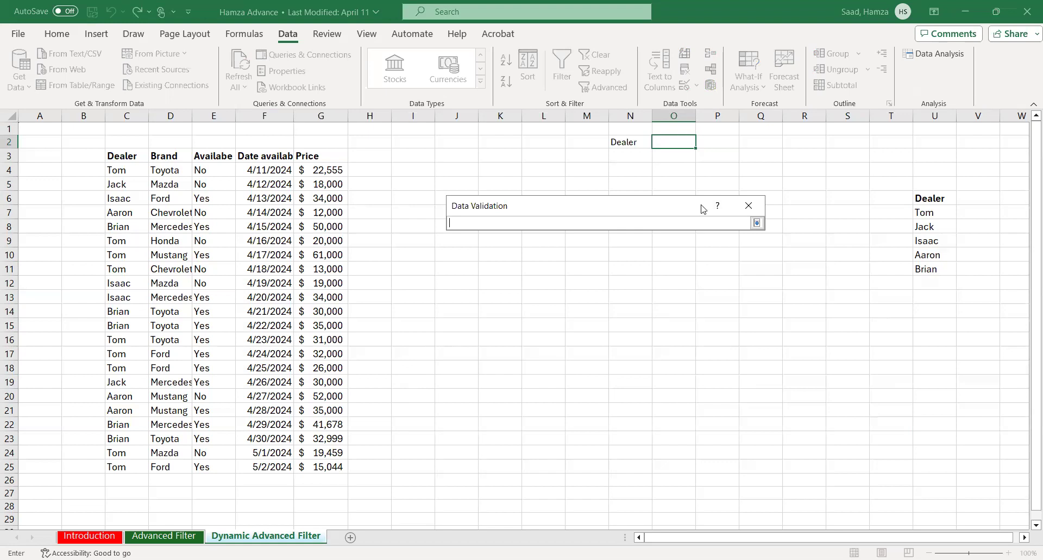
pyautogui.click(920, 213)
pyautogui.moveTo(931, 264); pyautogui.dragTo(932, 269)
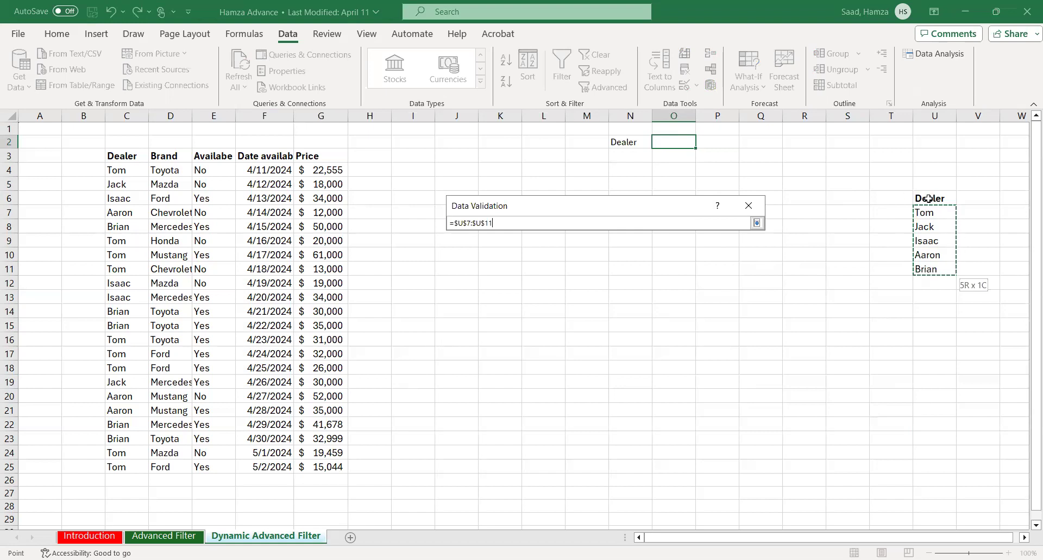
pyautogui.click(757, 222)
pyautogui.click(659, 405)
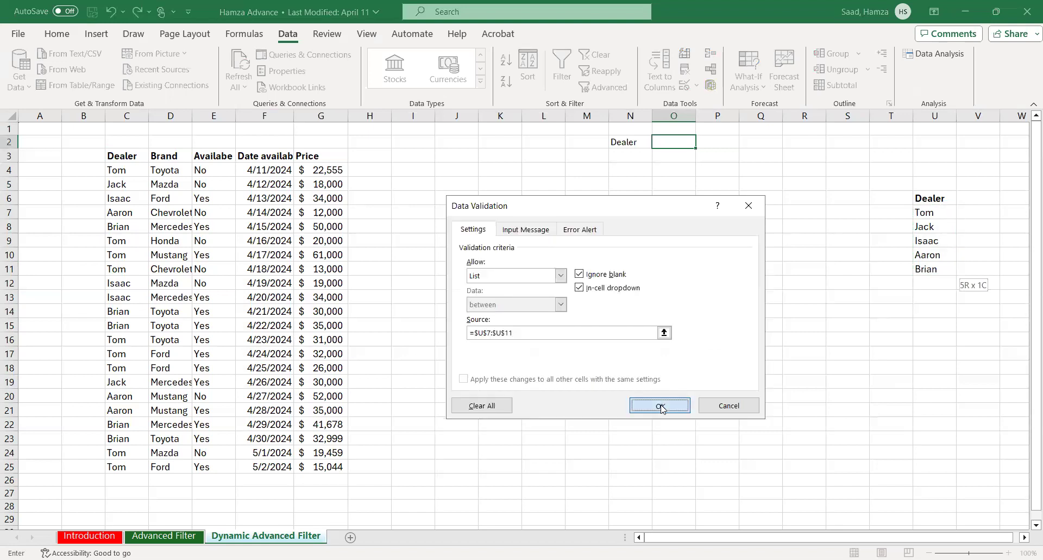
pyautogui.click(702, 142)
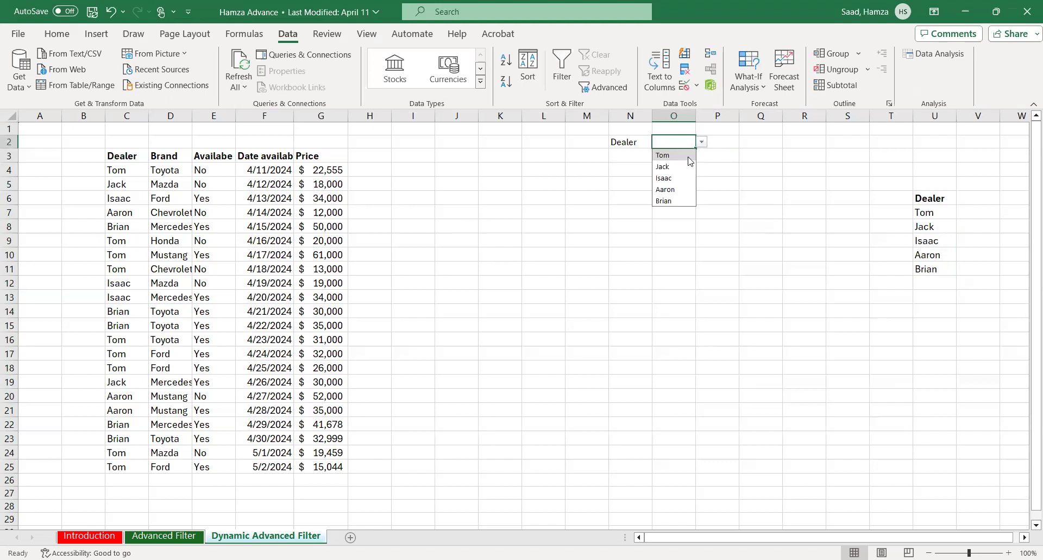
pyautogui.click(719, 212)
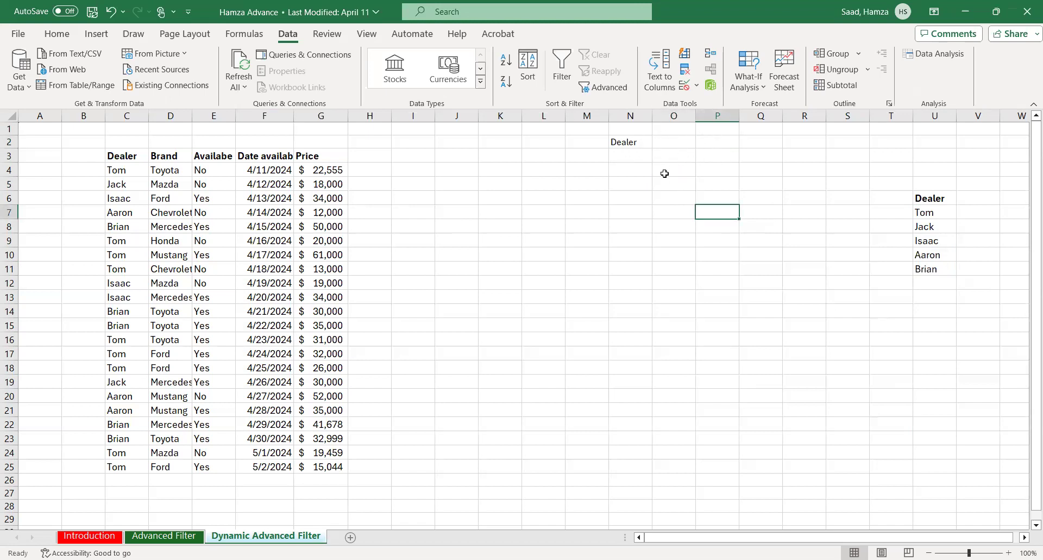
# Fill the dealer selection cell O2 with light green
pyautogui.click(720, 142)
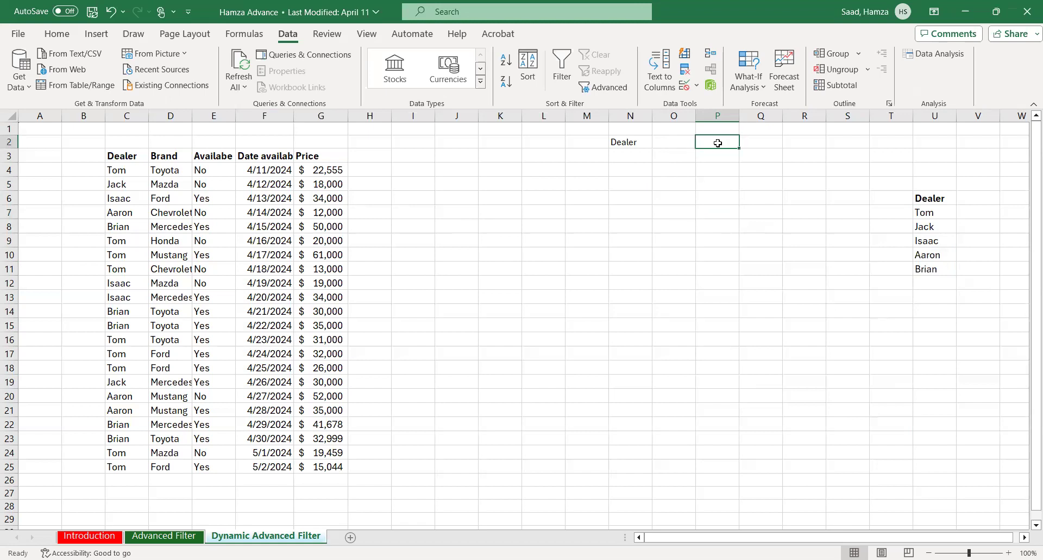
pyautogui.click(668, 142)
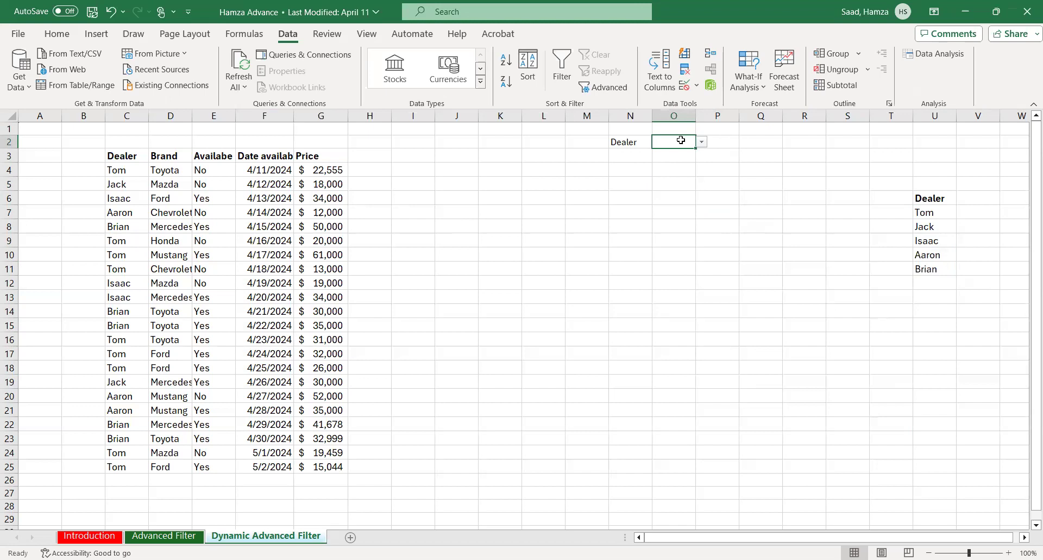
pyautogui.click(59, 36)
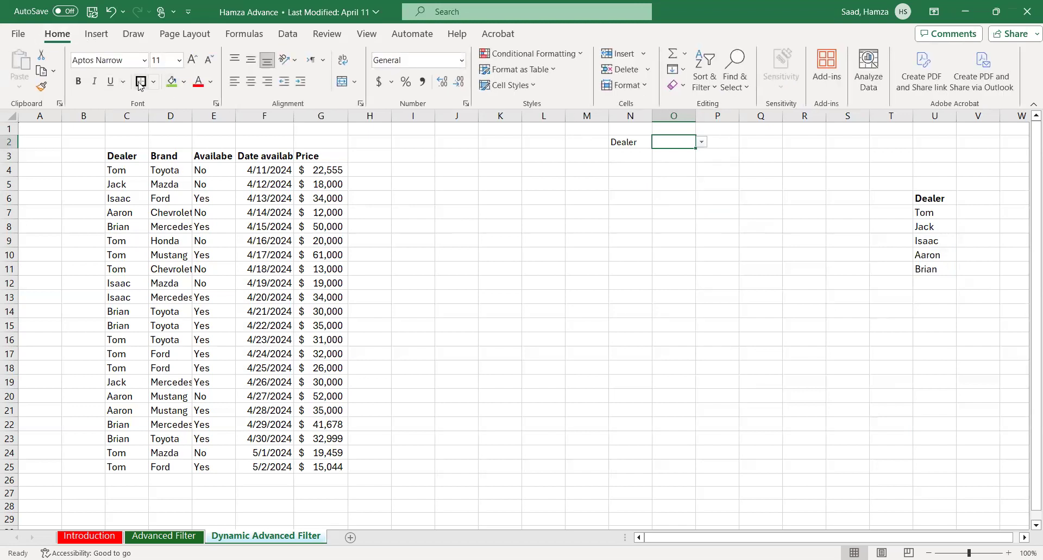
pyautogui.click(172, 81)
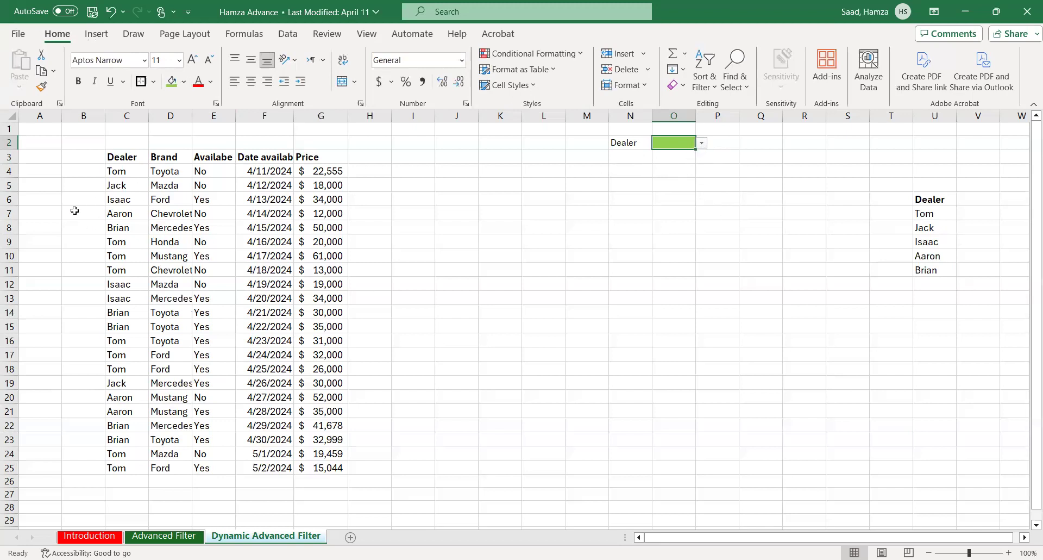
# Choose the third dealer from the drop-down list in cell O2
pyautogui.click(703, 143)
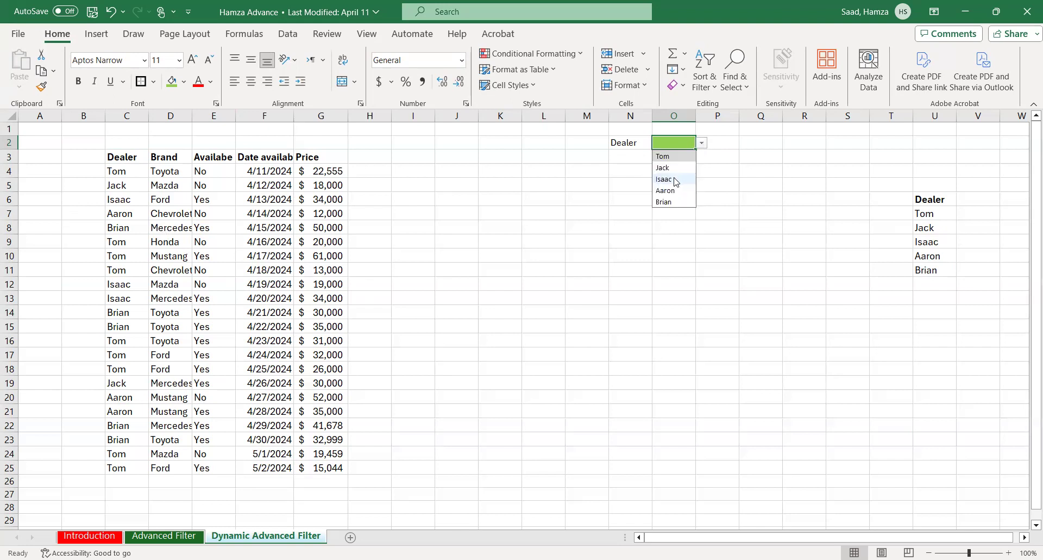
pyautogui.click(676, 181)
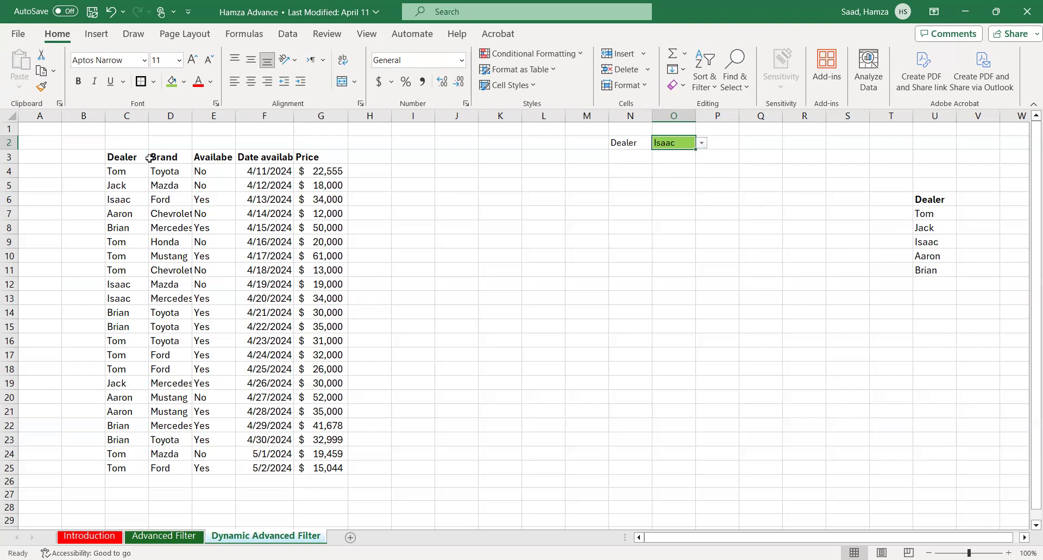
# Insert a new column before the Brand column and give it the header "Included" in D3
pyautogui.rightClick(157, 115)
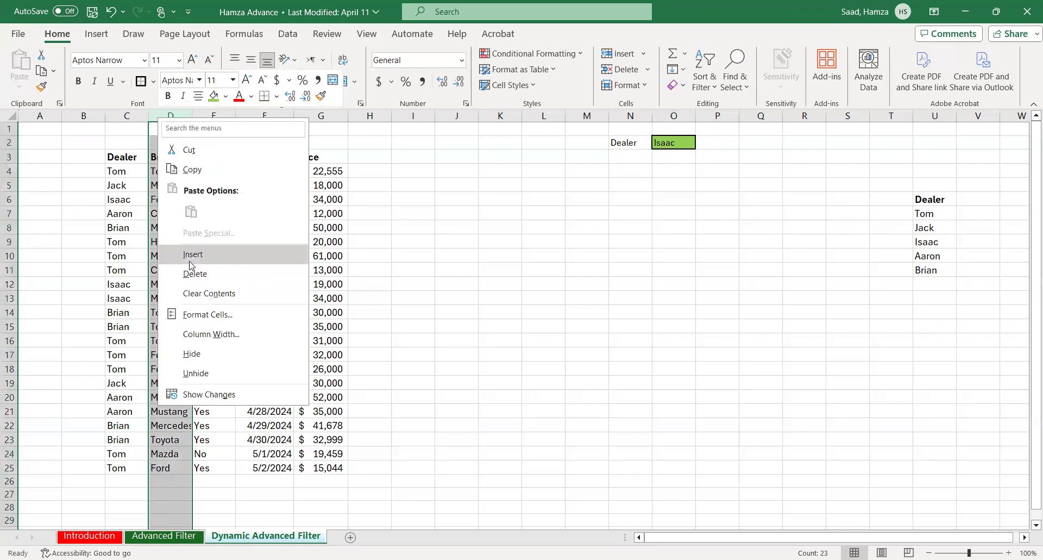
pyautogui.click(188, 256)
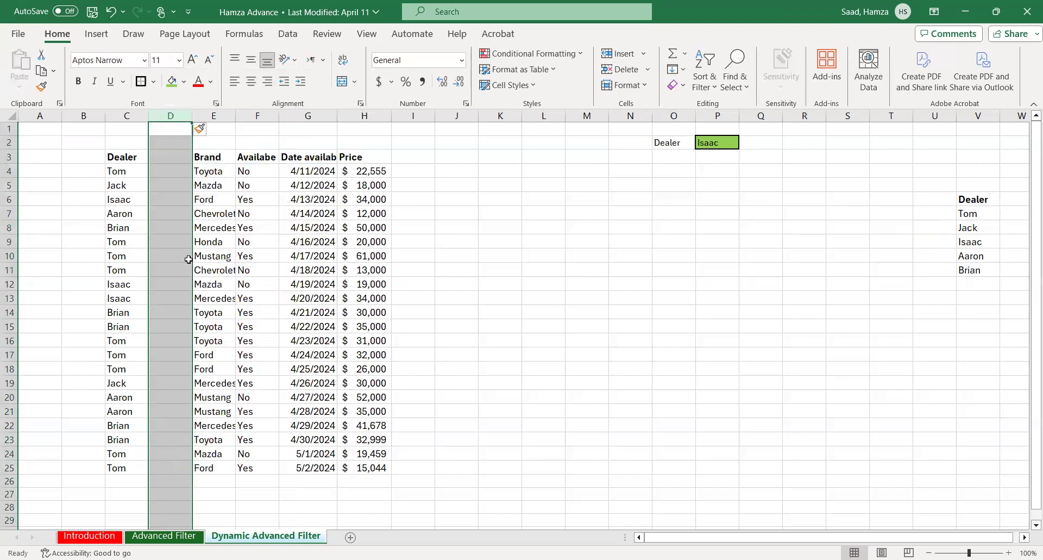
pyautogui.click(167, 230)
pyautogui.click(164, 160)
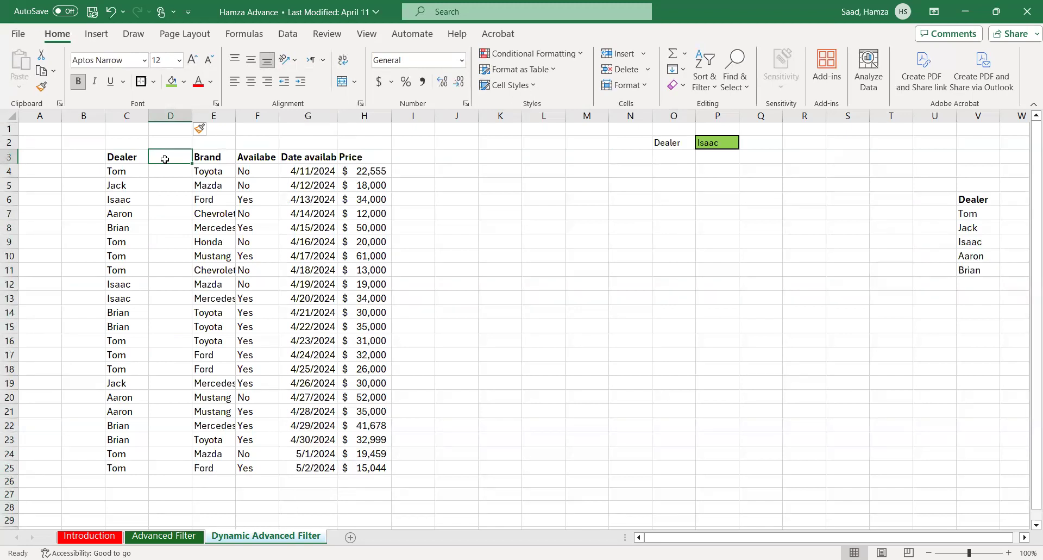
pyautogui.write('Included')
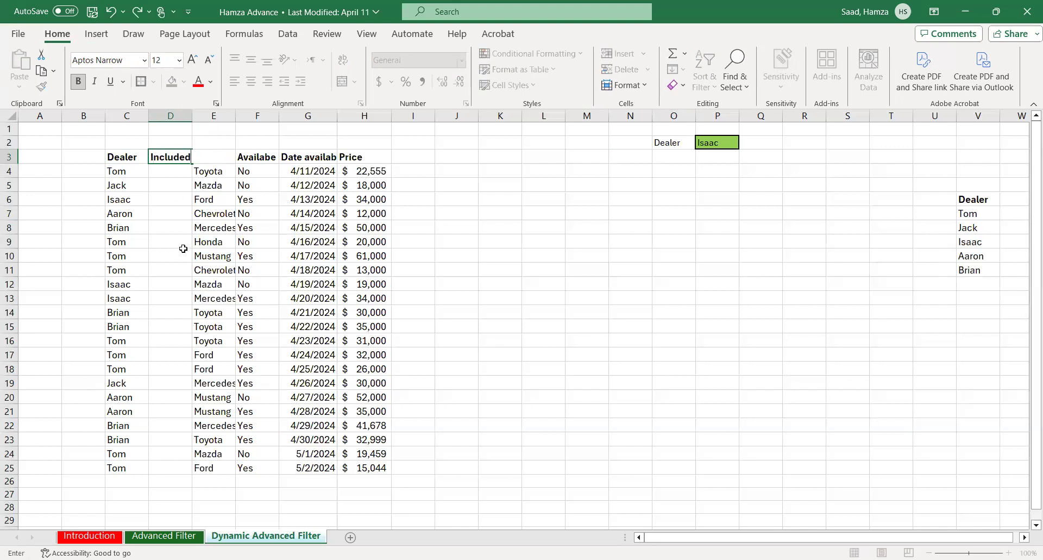
pyautogui.click(163, 215)
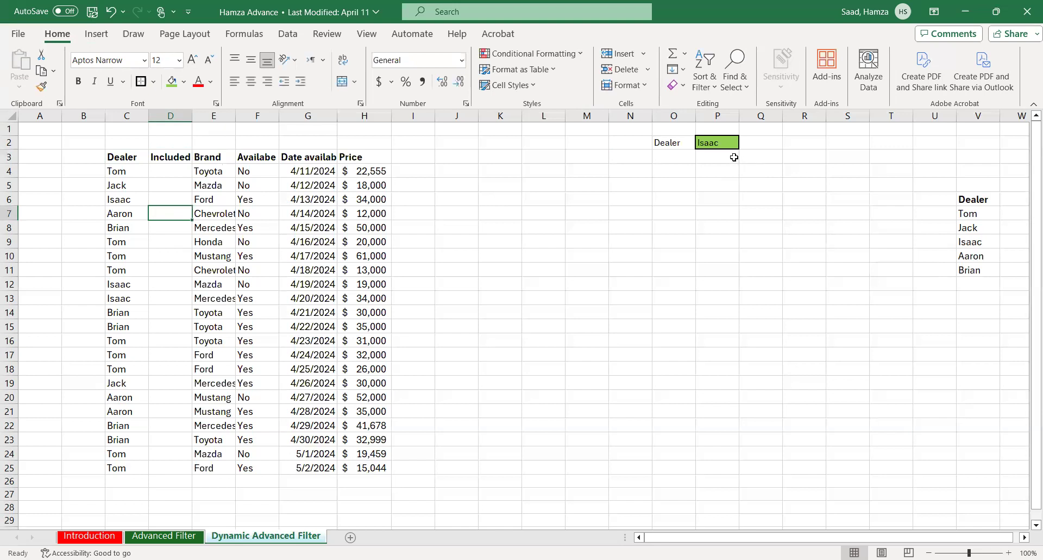
# Enter the formula =C4=$P$2 in D4 and fill it down the Included column to D25
pyautogui.click(166, 171)
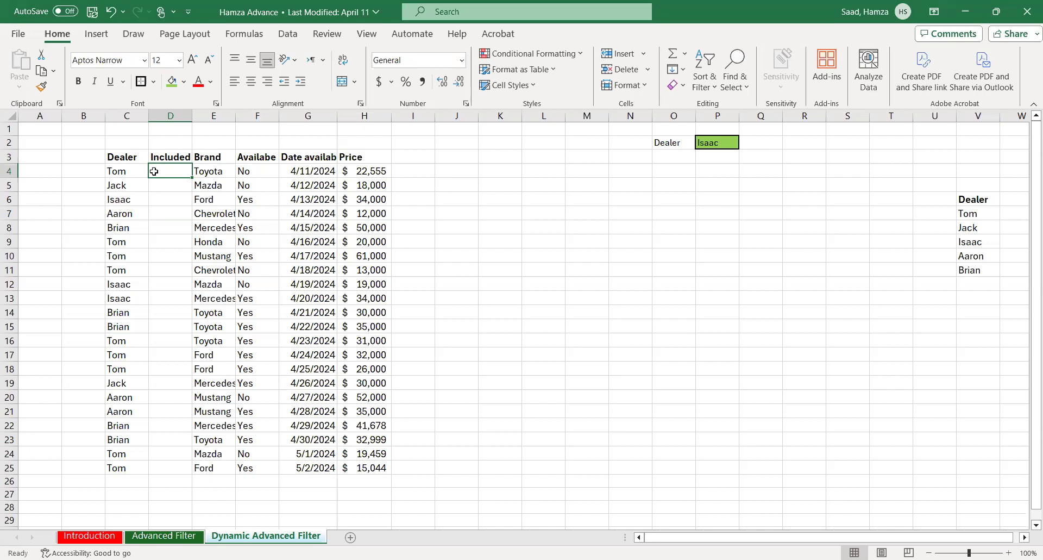
pyautogui.write('=')
pyautogui.click(111, 171)
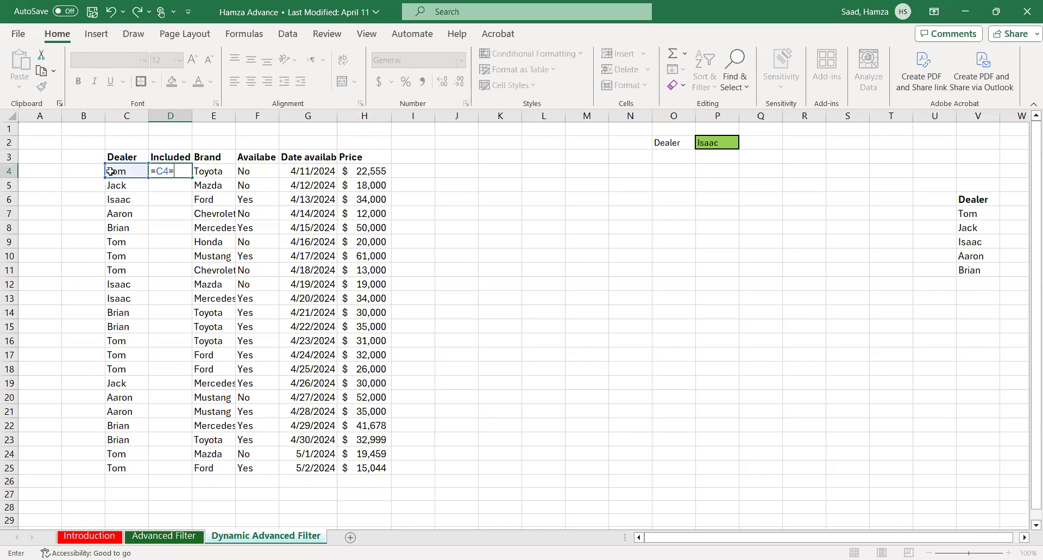
pyautogui.click(720, 139)
pyautogui.click(175, 170)
pyautogui.write('$P2')
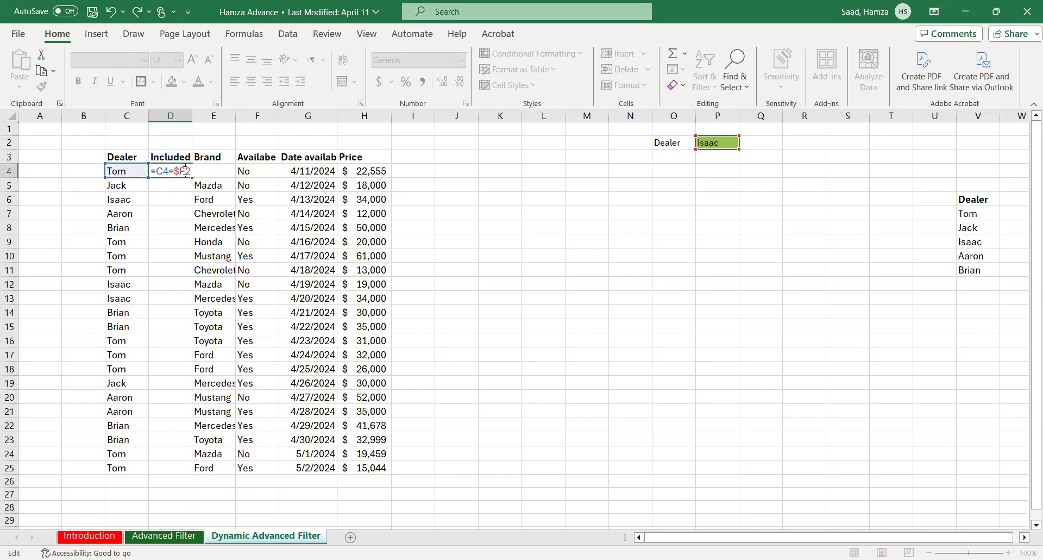
pyautogui.click(184, 170)
pyautogui.write('$')
pyautogui.press('Return')
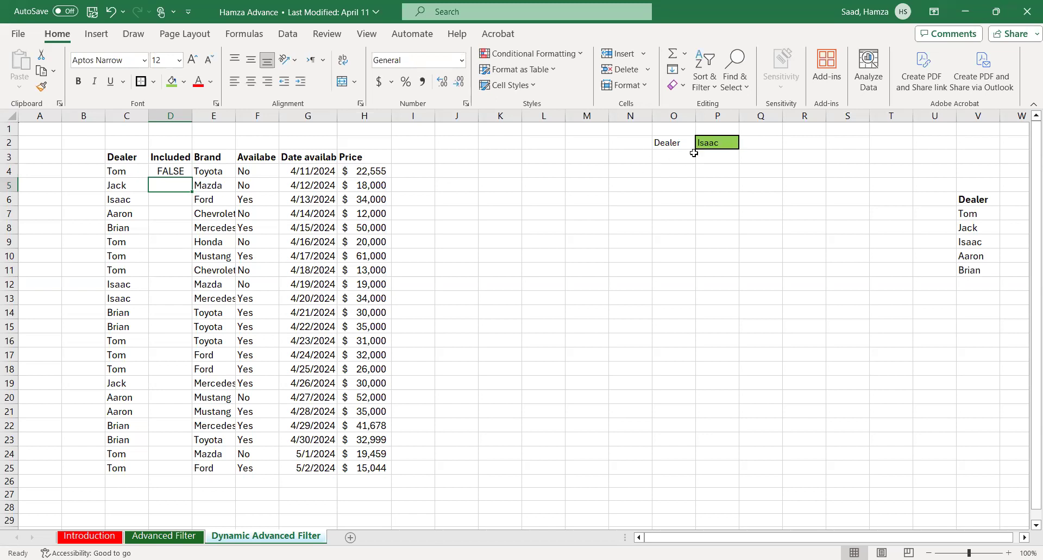
pyautogui.click(166, 171)
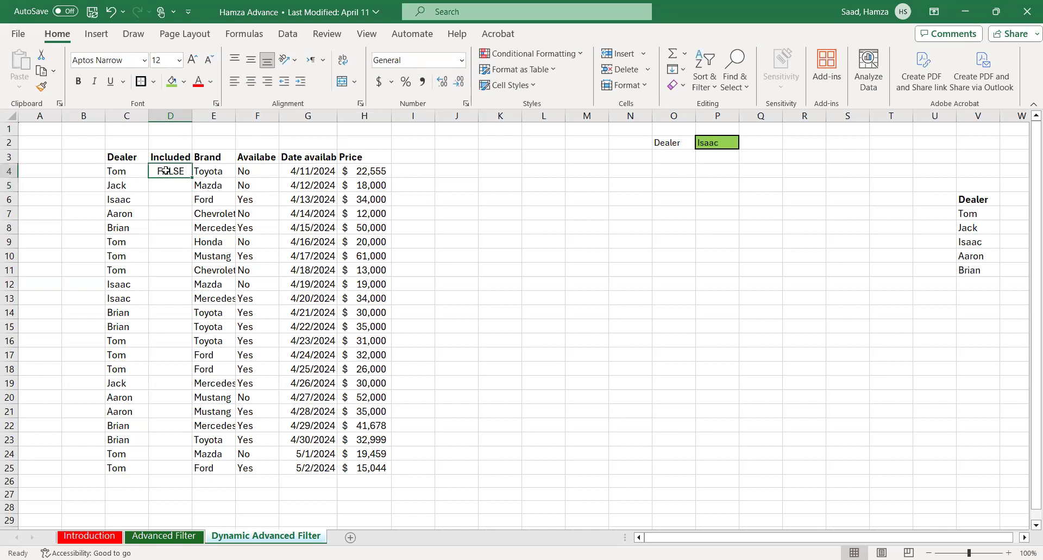
pyautogui.doubleClick(192, 177)
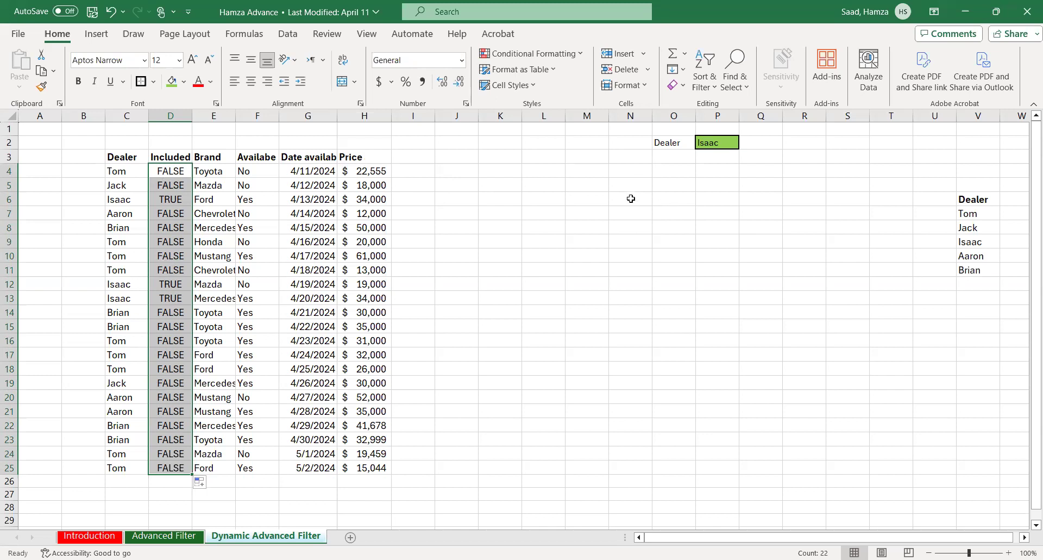
# Bring the Brand to Price headers into M6 with the formula =E3:H3
pyautogui.click(598, 199)
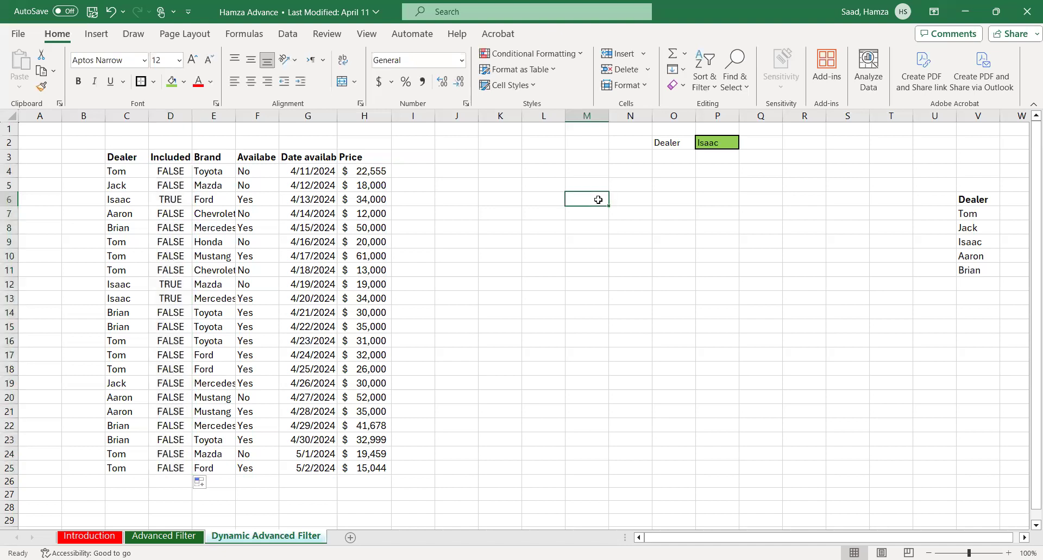
pyautogui.write('=')
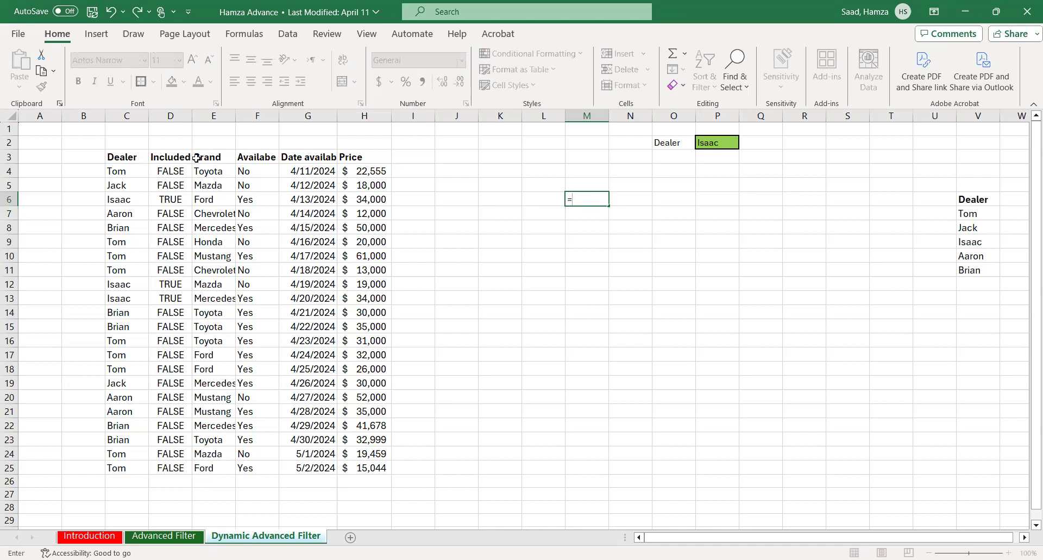
pyautogui.moveTo(197, 158); pyautogui.dragTo(354, 162)
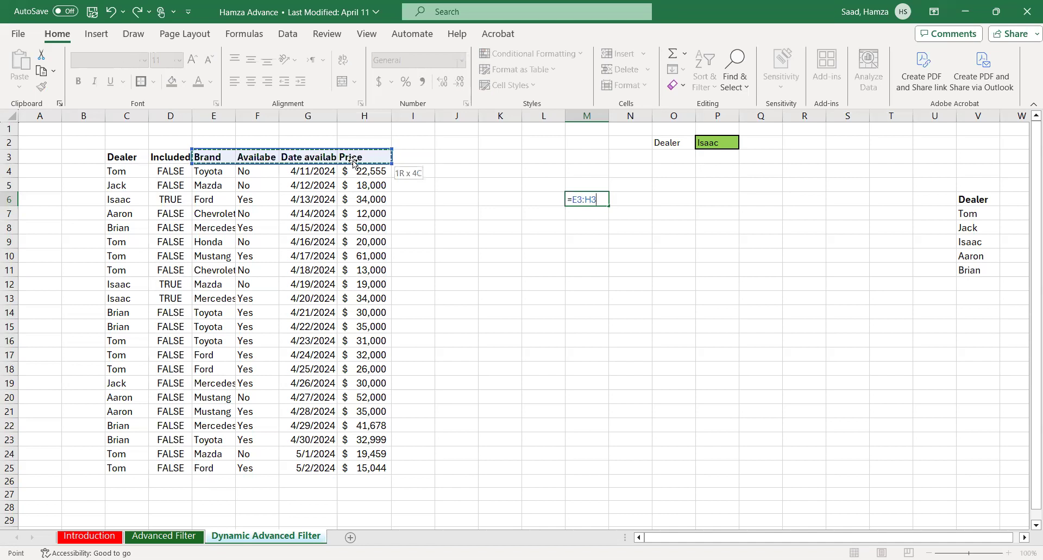
pyautogui.press('Return')
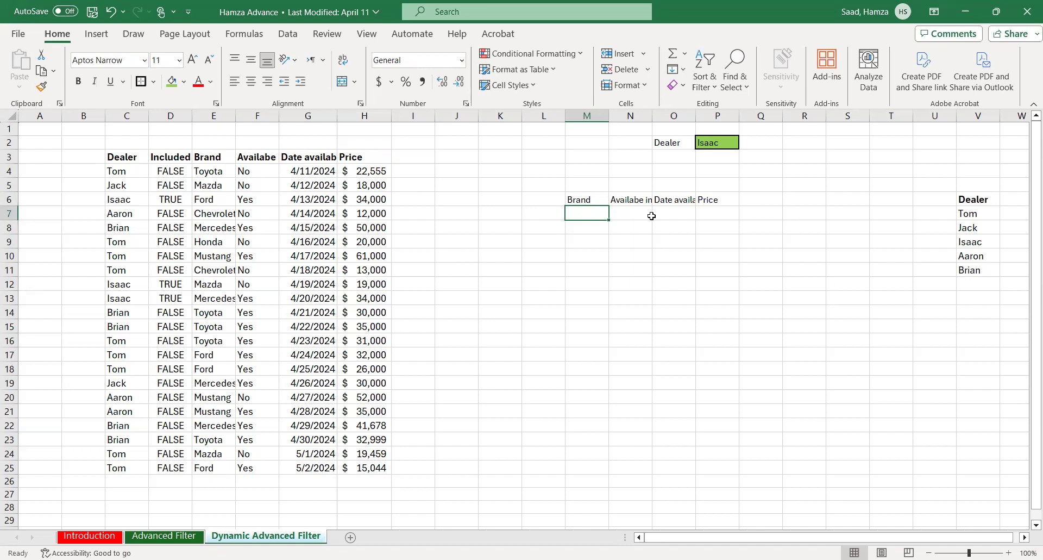
# Enter a FILTER formula in M7 with array E4:H25 and include range D4:D25
pyautogui.write('=')
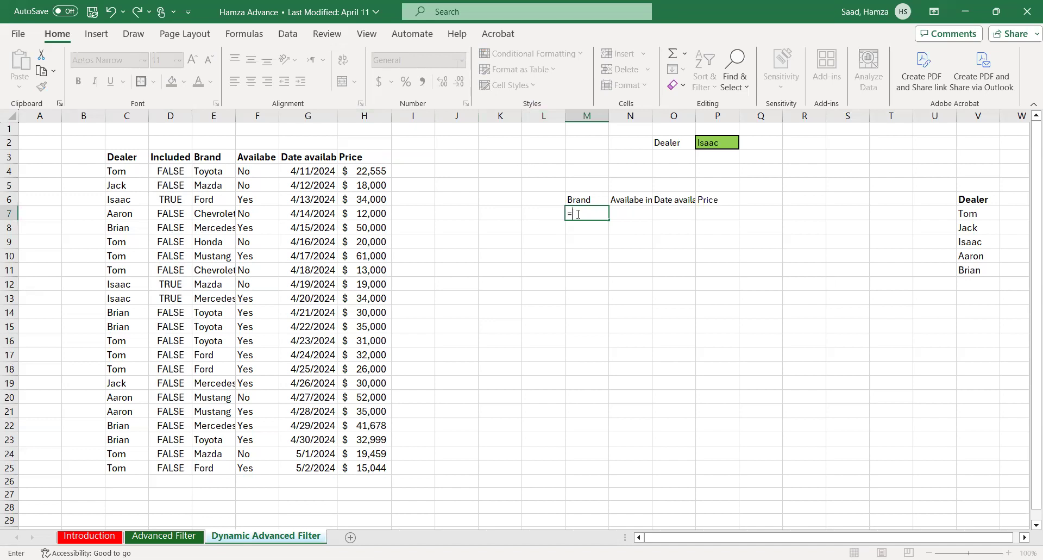
pyautogui.write('filter')
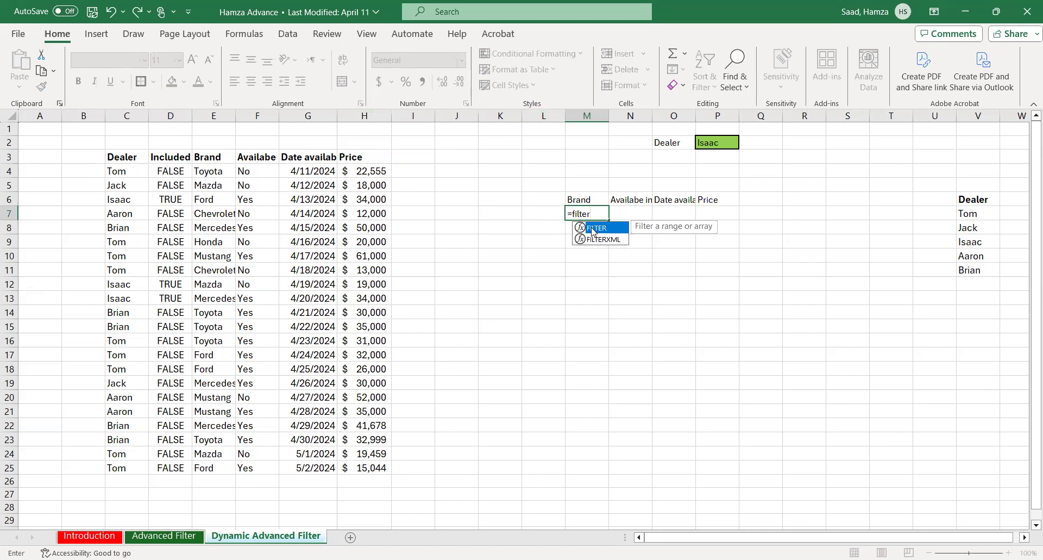
pyautogui.doubleClick(595, 229)
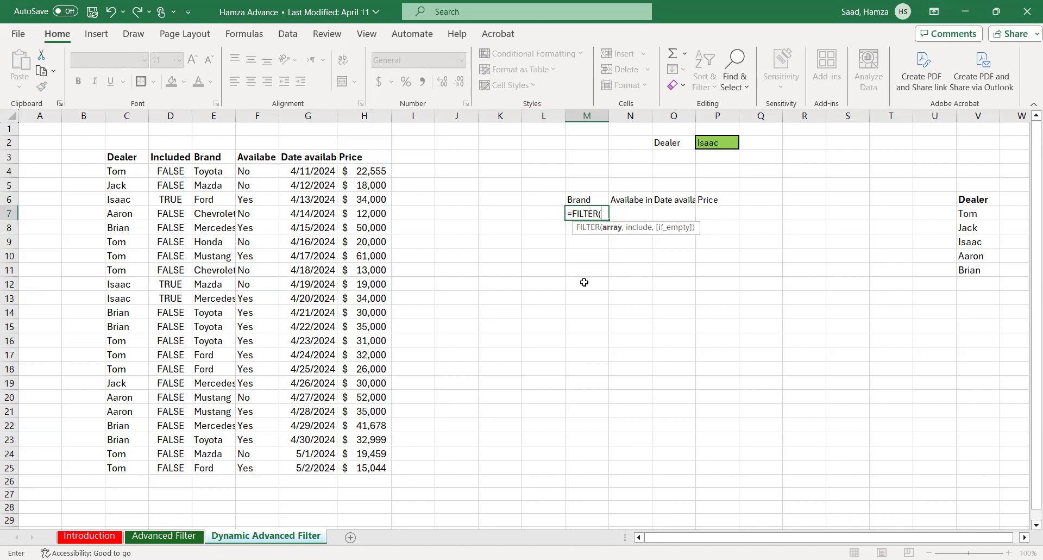
pyautogui.click(196, 171)
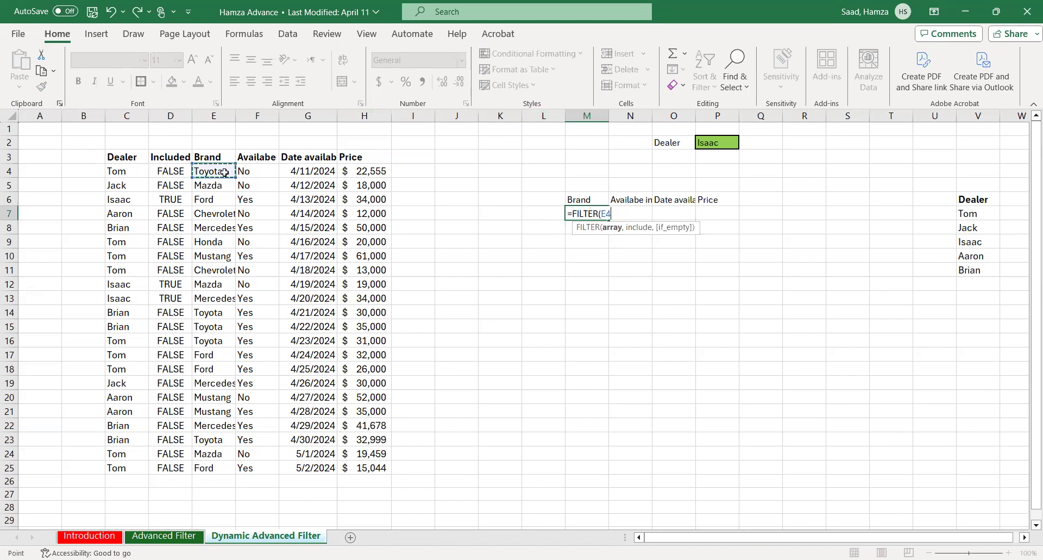
pyautogui.keyDown('shift'); pyautogui.click(376, 461); pyautogui.keyUp('shift')
pyautogui.moveTo(376, 461); pyautogui.dragTo(378, 470)
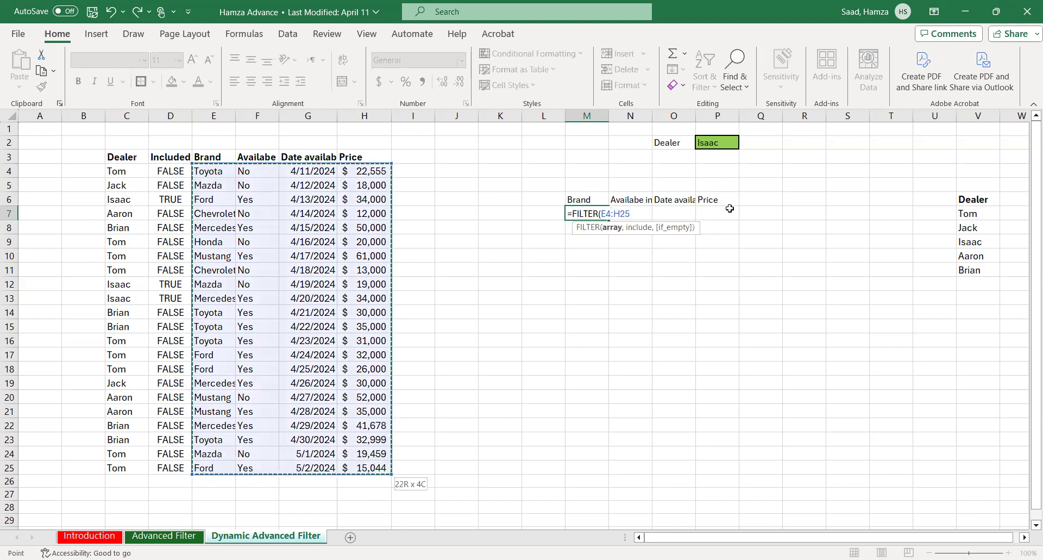
pyautogui.write(',')
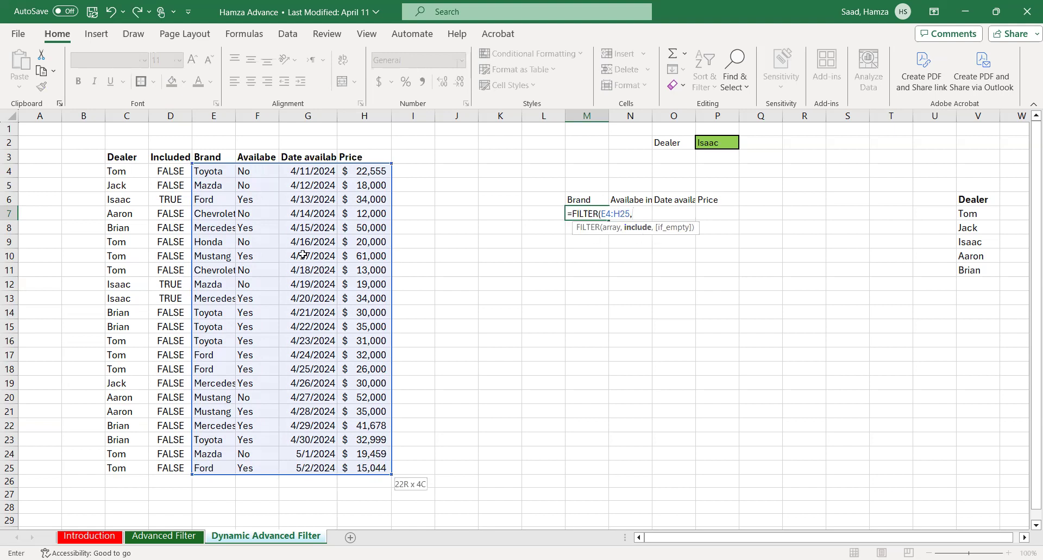
pyautogui.moveTo(160, 171); pyautogui.dragTo(181, 463)
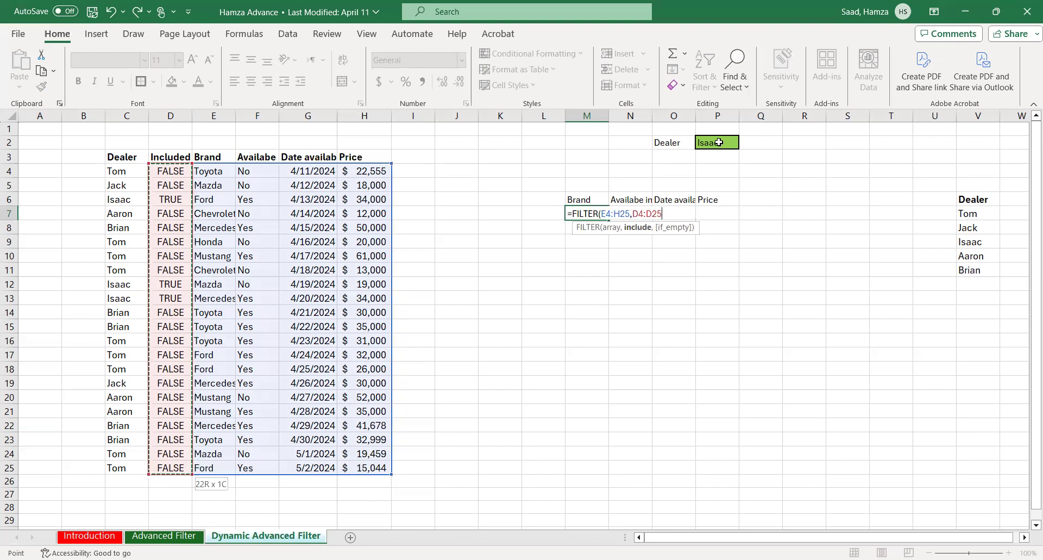
pyautogui.press('Return')
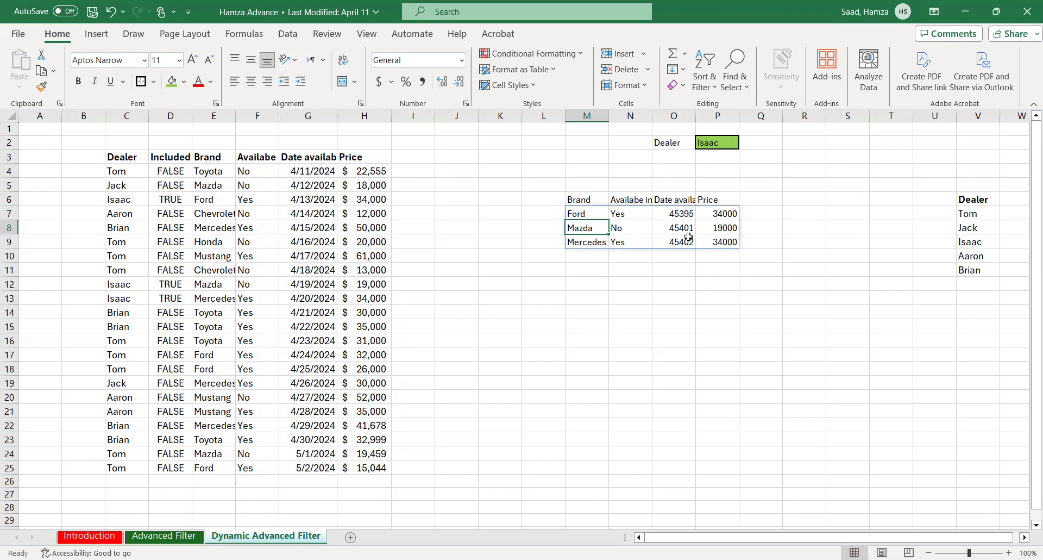
# Format the filtered availability dates in O7:O9 as Short Date
pyautogui.click(680, 214)
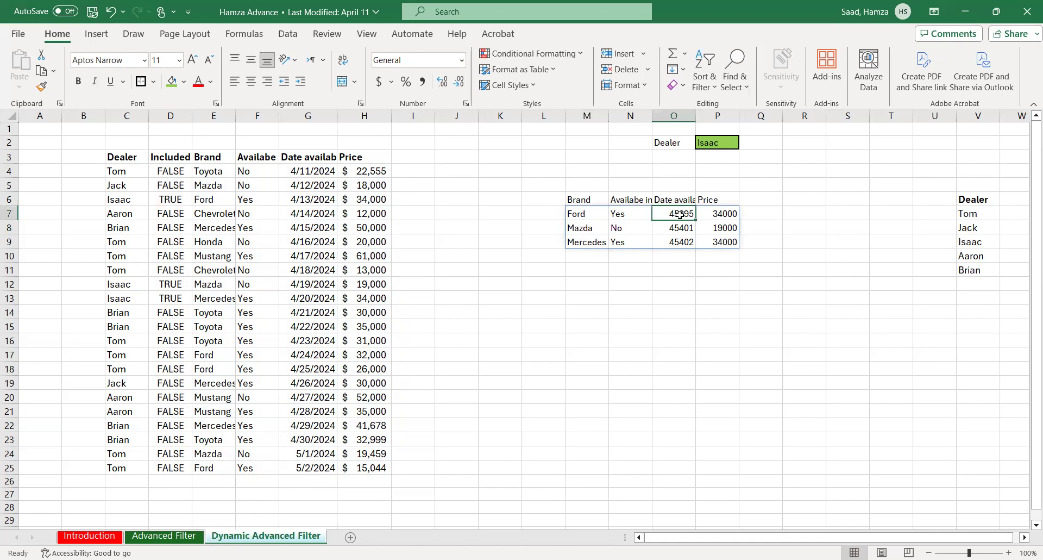
pyautogui.click(726, 215)
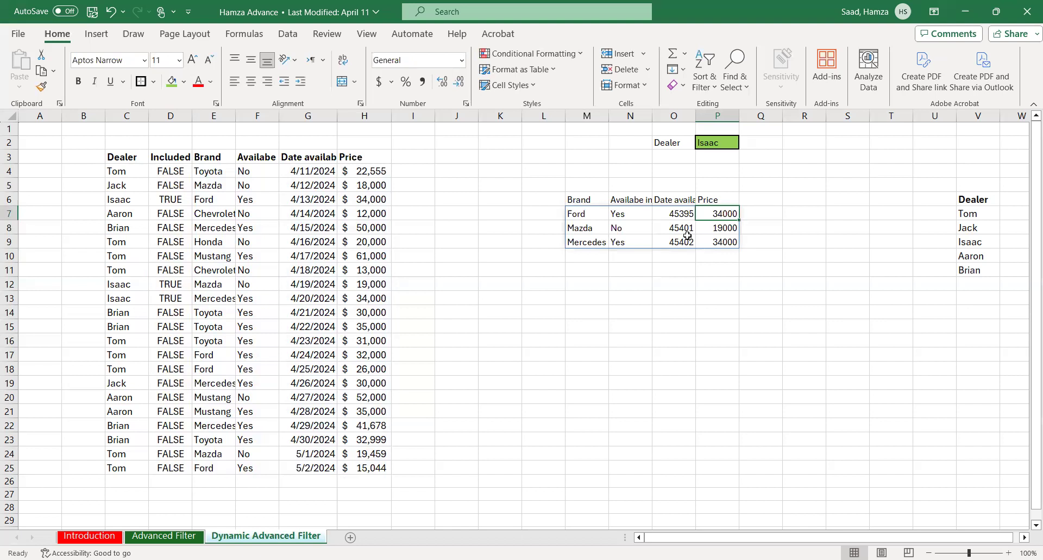
pyautogui.moveTo(670, 213); pyautogui.dragTo(714, 235)
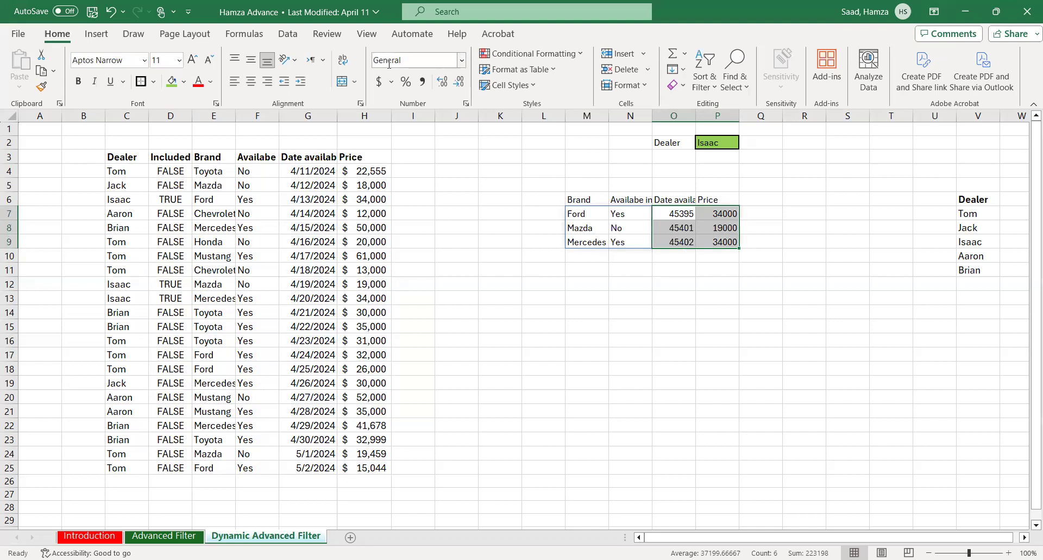
pyautogui.click(672, 213)
pyautogui.moveTo(672, 235); pyautogui.dragTo(672, 245)
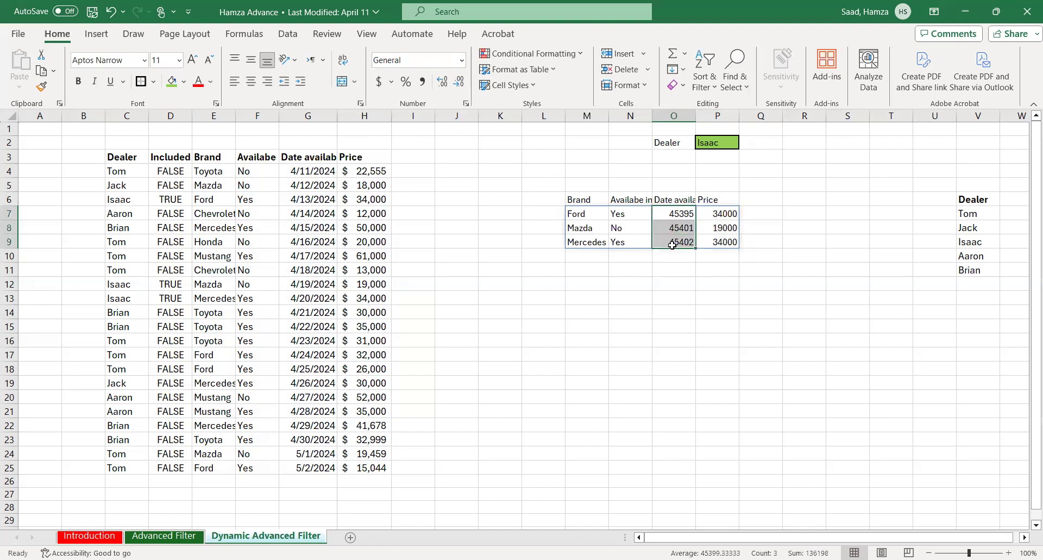
pyautogui.click(462, 63)
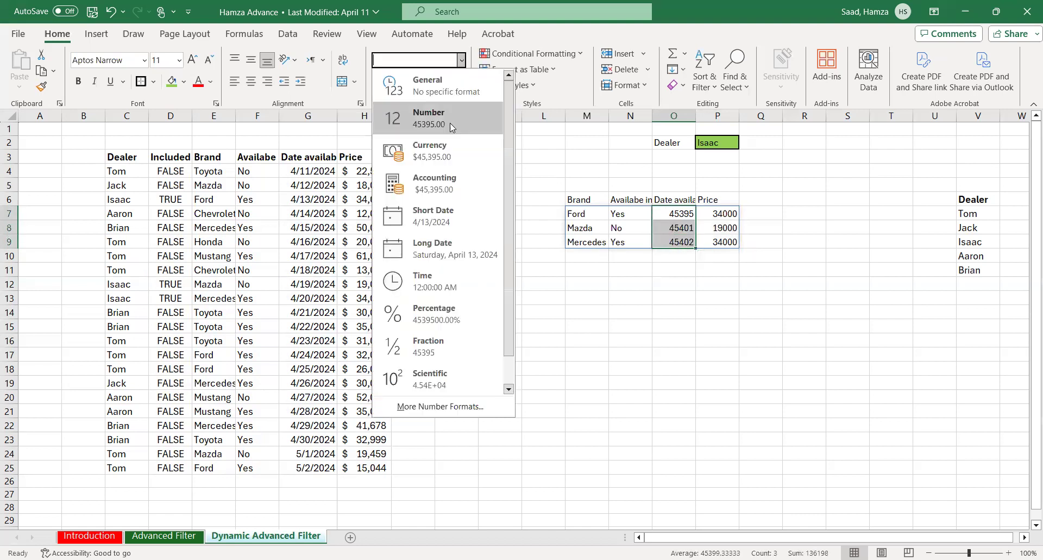
pyautogui.click(431, 216)
# Apply the Accounting format with no decimal places to the filtered prices in P7:P9
pyautogui.moveTo(724, 213); pyautogui.dragTo(726, 237)
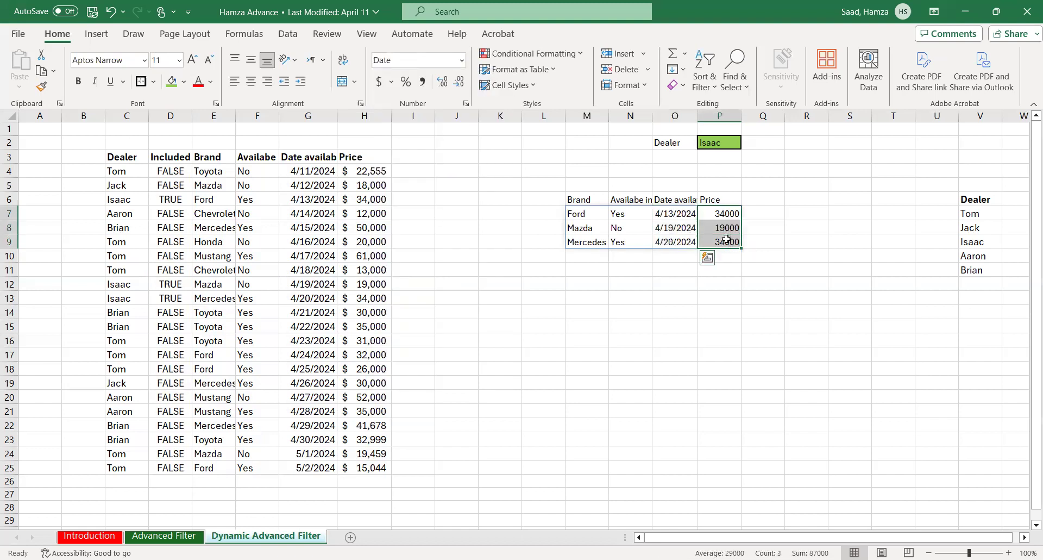
pyautogui.click(378, 82)
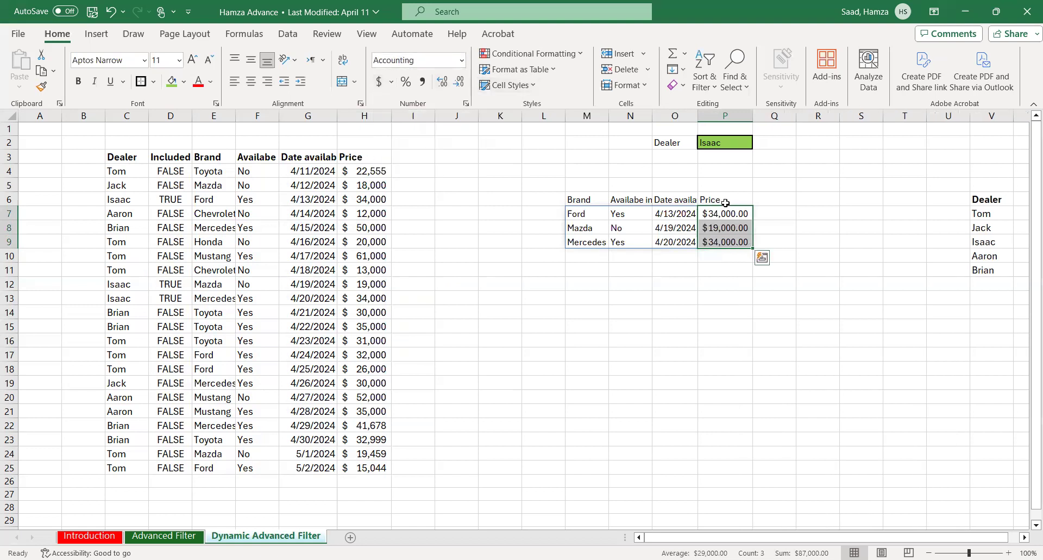
pyautogui.click(456, 87)
pyautogui.click(457, 87)
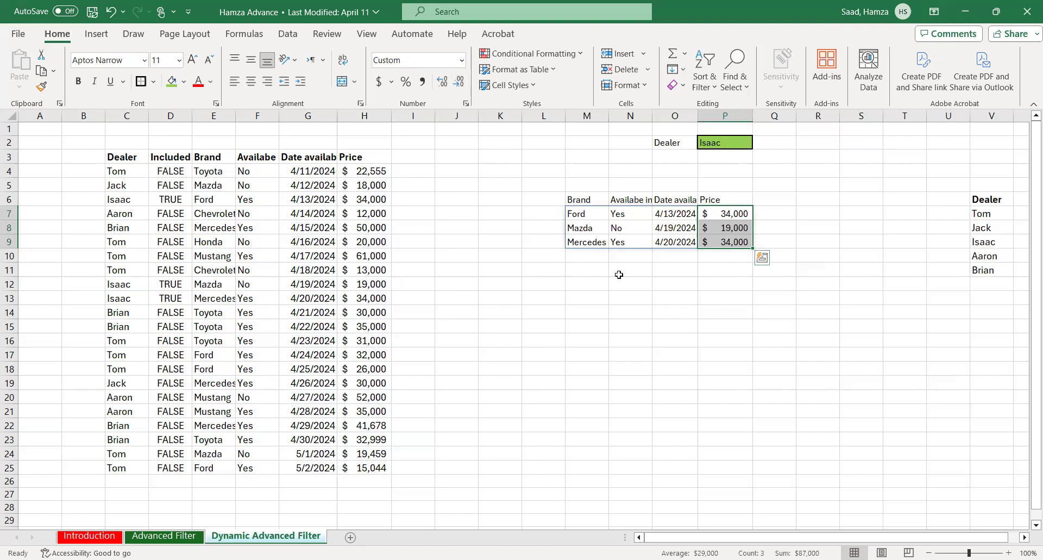
pyautogui.click(648, 282)
# Try the dealer drop-down in P2 with the last name in its list, then return to the third name
pyautogui.click(731, 142)
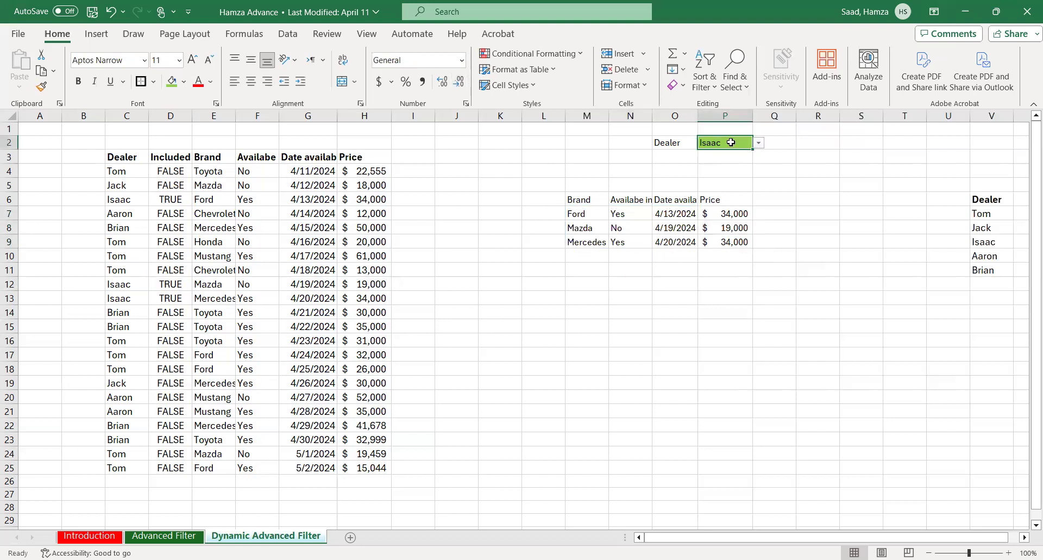
pyautogui.click(759, 144)
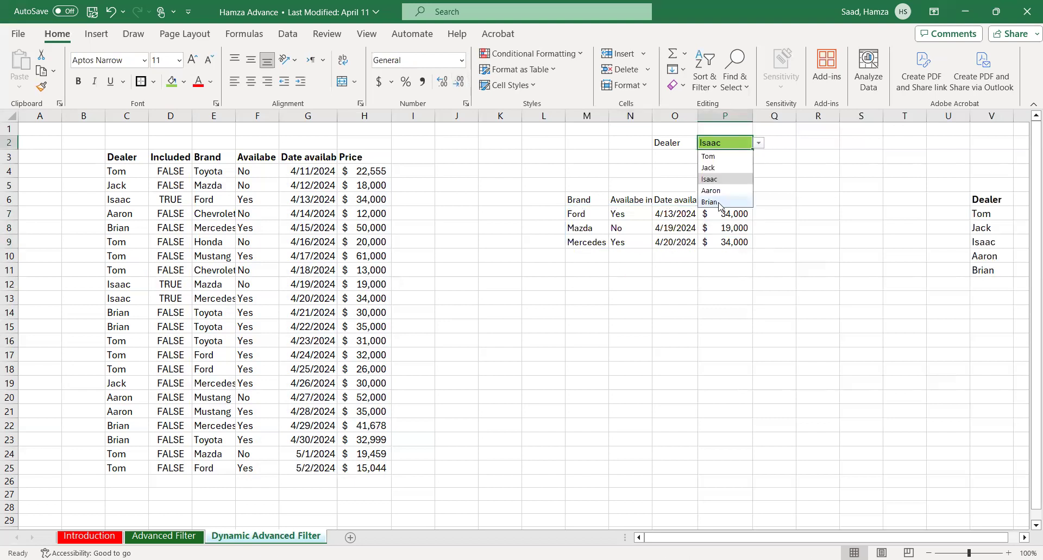
pyautogui.click(716, 202)
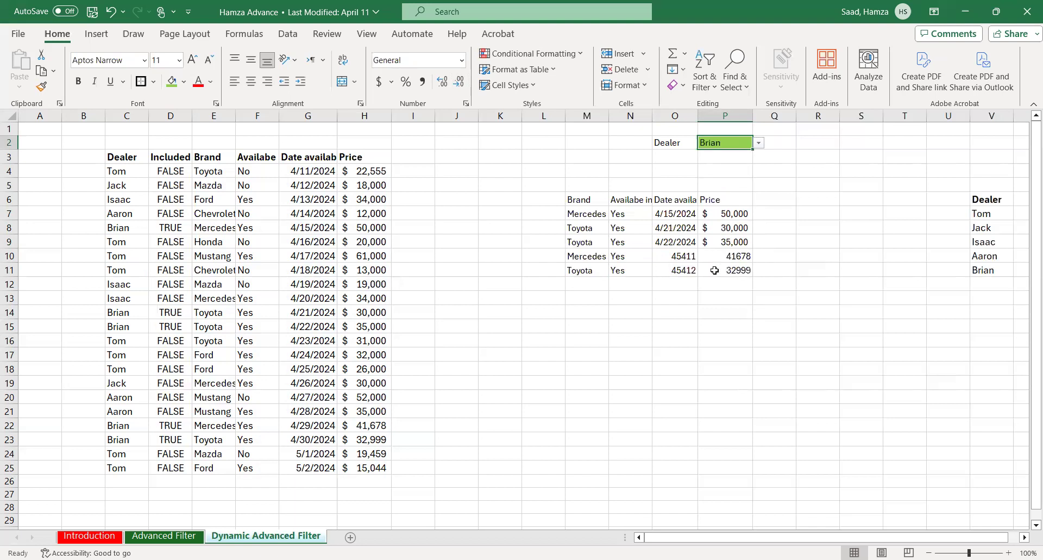
pyautogui.click(759, 144)
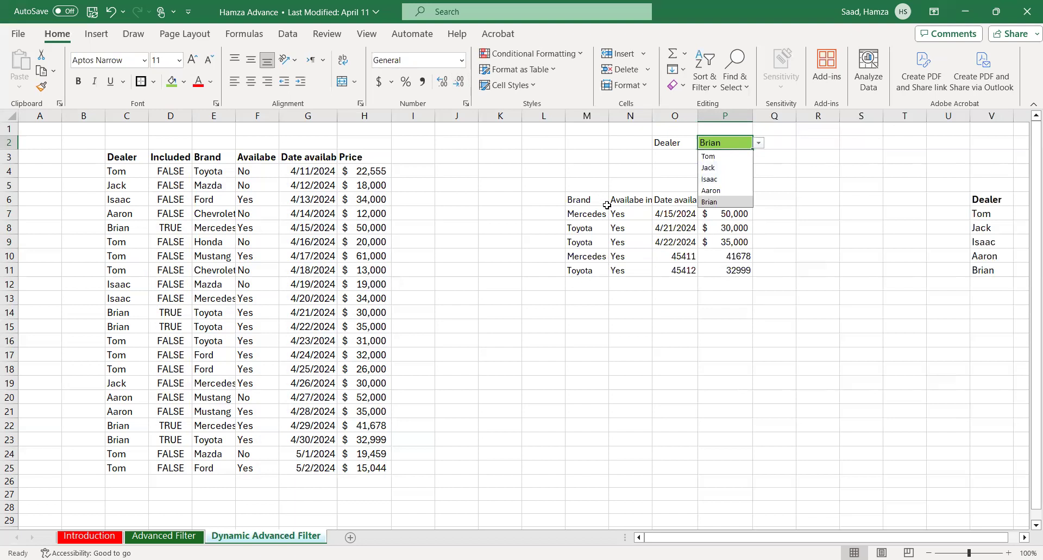
pyautogui.click(720, 180)
# Choose the first dealer of the list in P2 and format the filtered dates in O7:O15 as Short Date
pyautogui.click(760, 143)
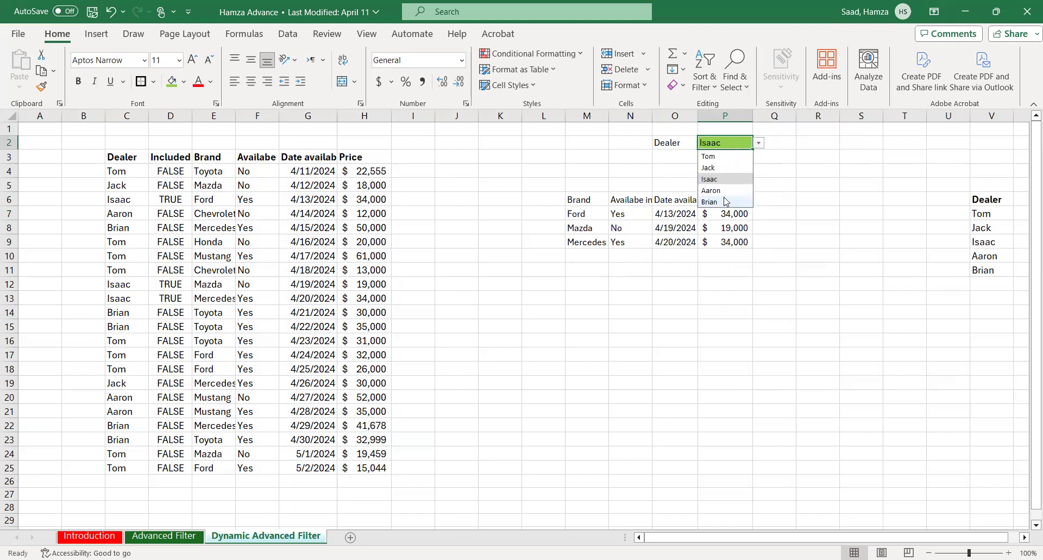
pyautogui.click(713, 158)
pyautogui.moveTo(655, 213); pyautogui.dragTo(684, 328)
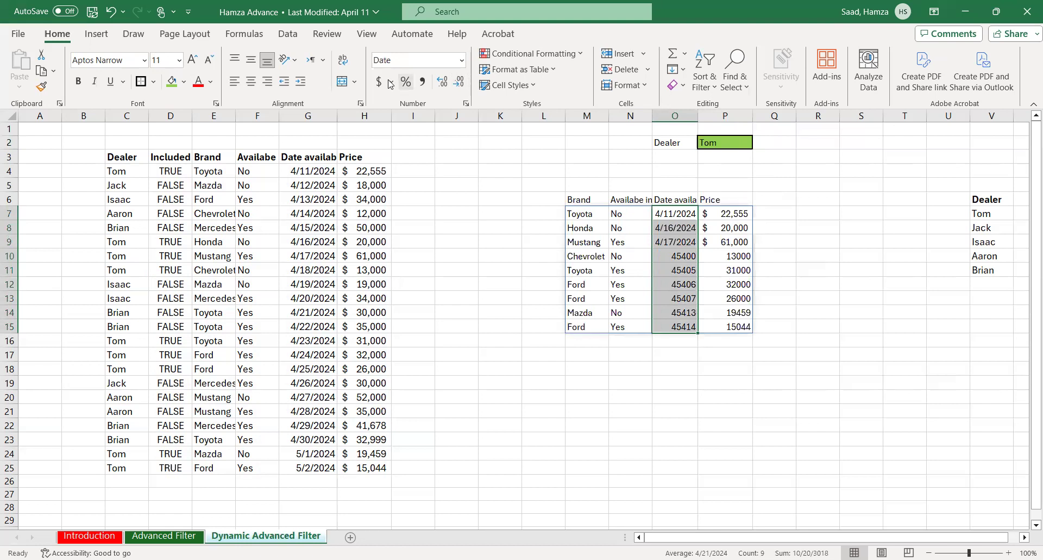
pyautogui.click(461, 61)
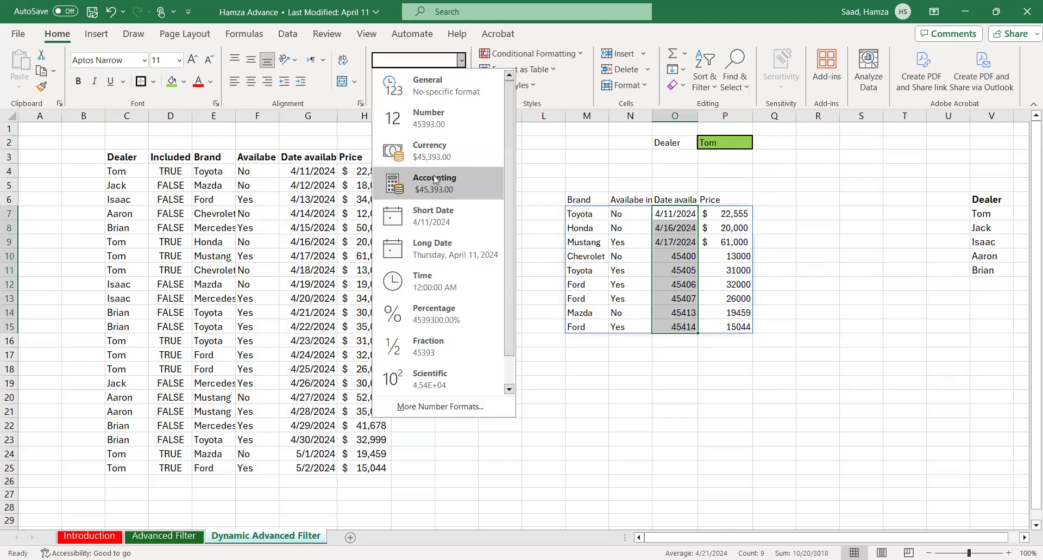
pyautogui.click(430, 225)
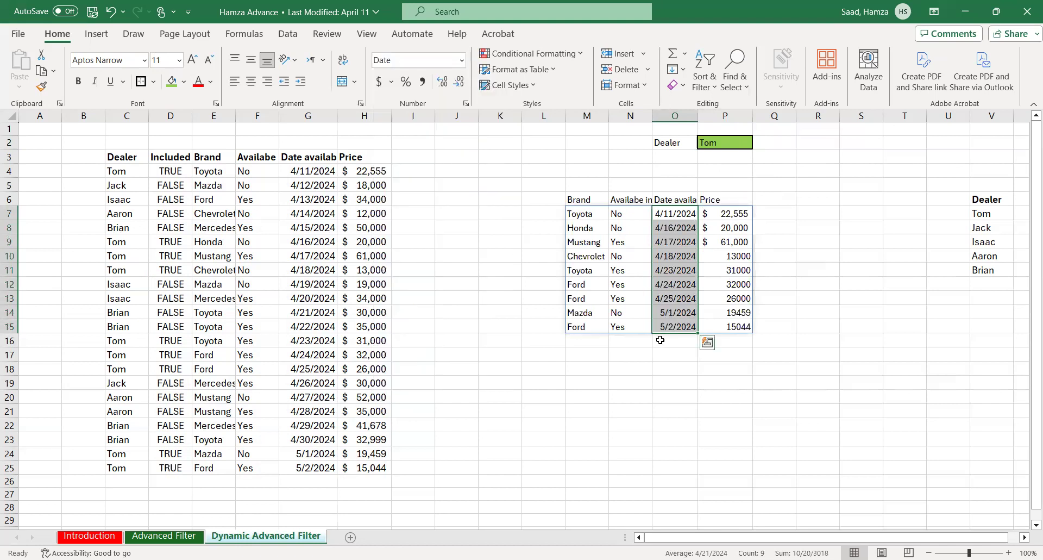
# Apply the Accounting format with no decimal places to the filtered prices in P7:P15
pyautogui.moveTo(725, 215); pyautogui.dragTo(732, 328)
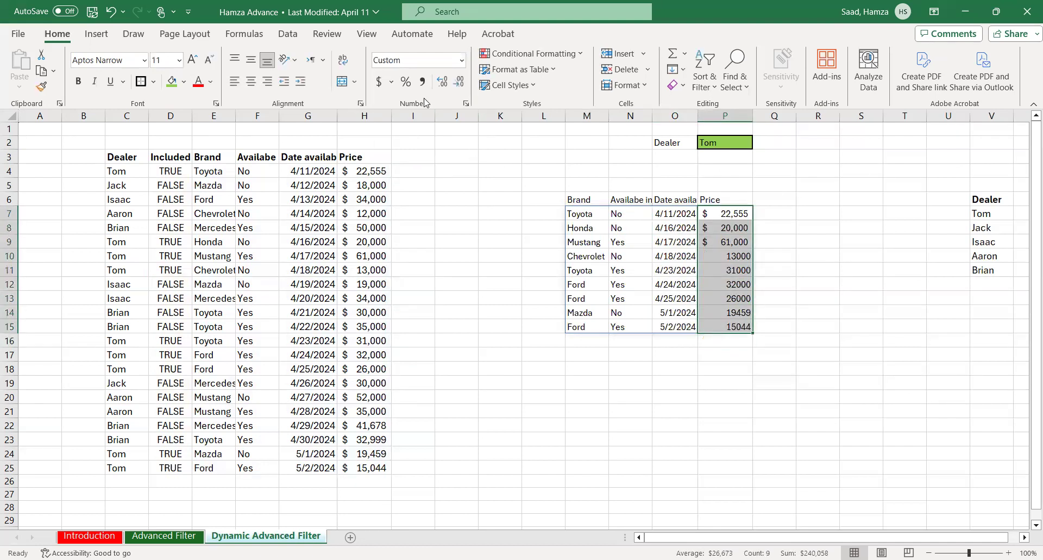
pyautogui.click(379, 82)
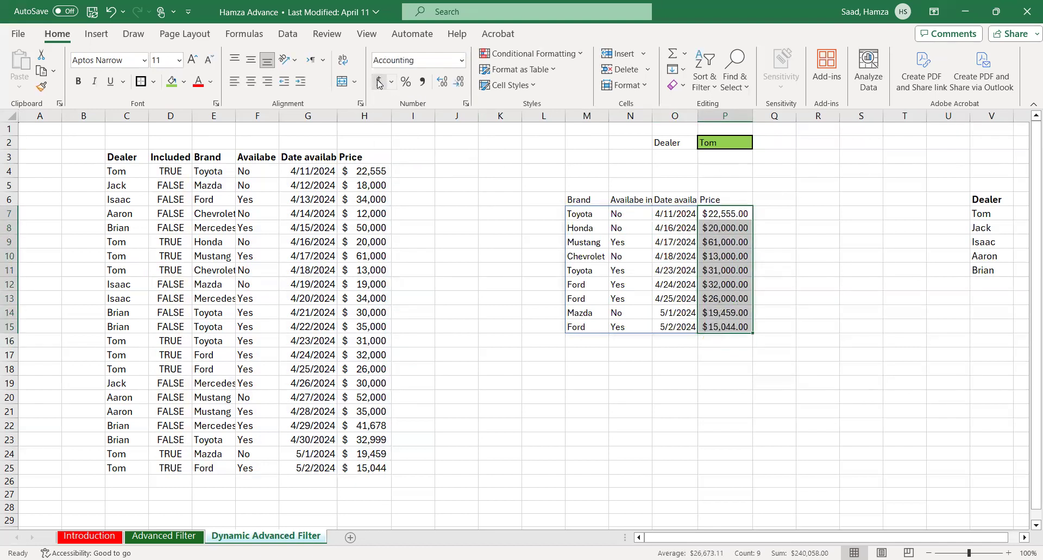
pyautogui.click(458, 84)
pyautogui.click(458, 84)
pyautogui.click(765, 263)
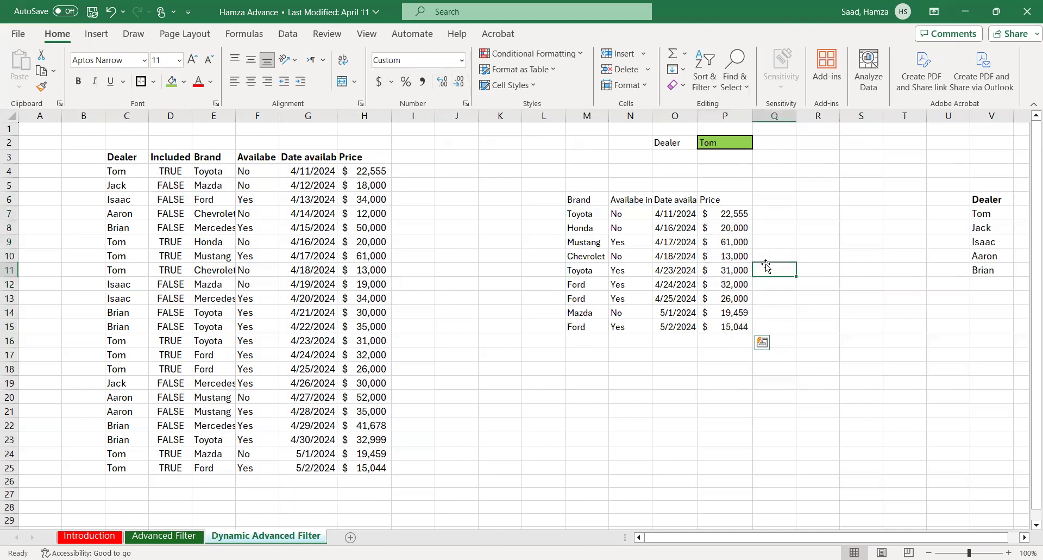
# Test the filter by switching the dealer in P2 to the third and last list names, ending on the third
pyautogui.click(732, 143)
pyautogui.click(760, 144)
pyautogui.click(710, 179)
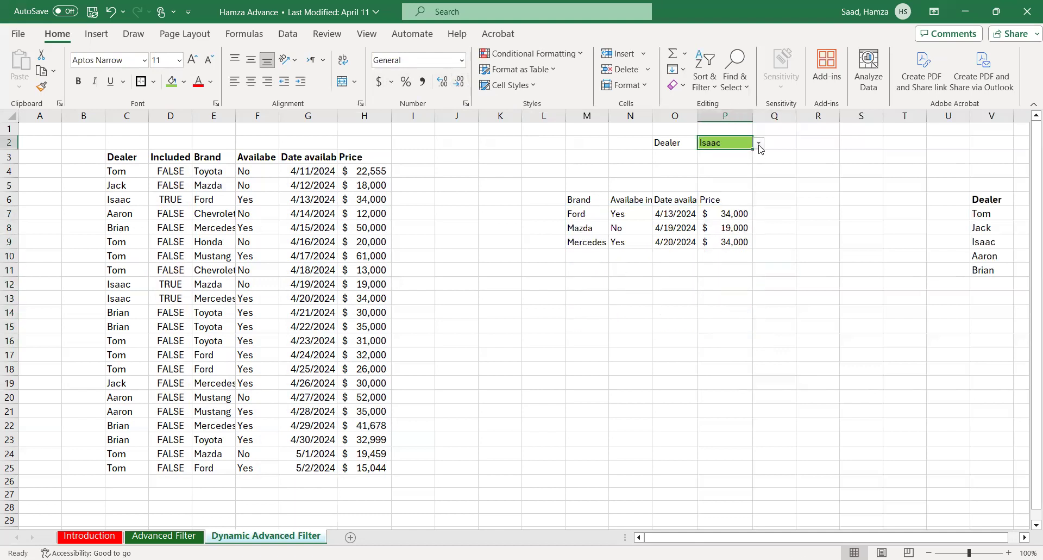
pyautogui.click(759, 145)
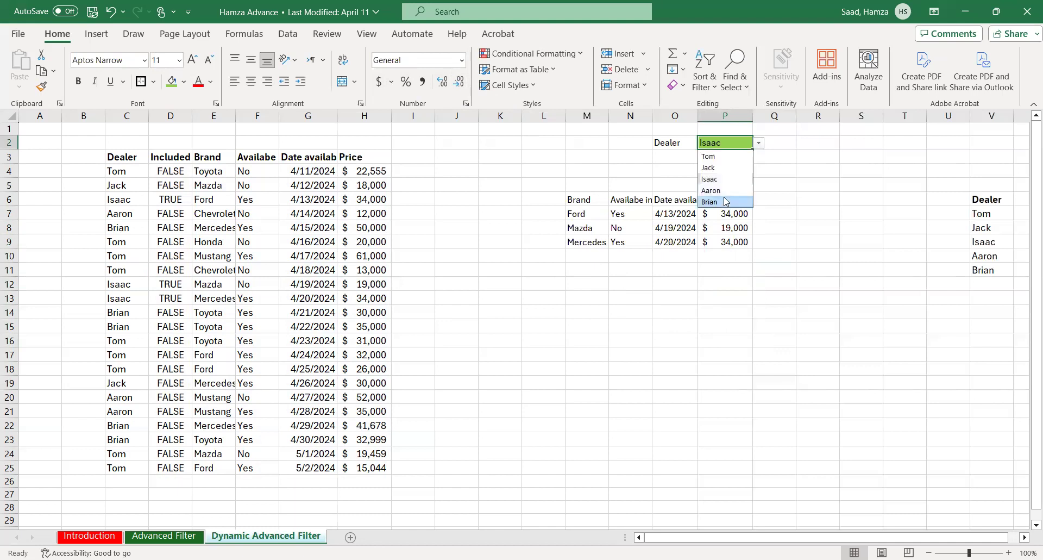
pyautogui.click(709, 201)
pyautogui.click(760, 143)
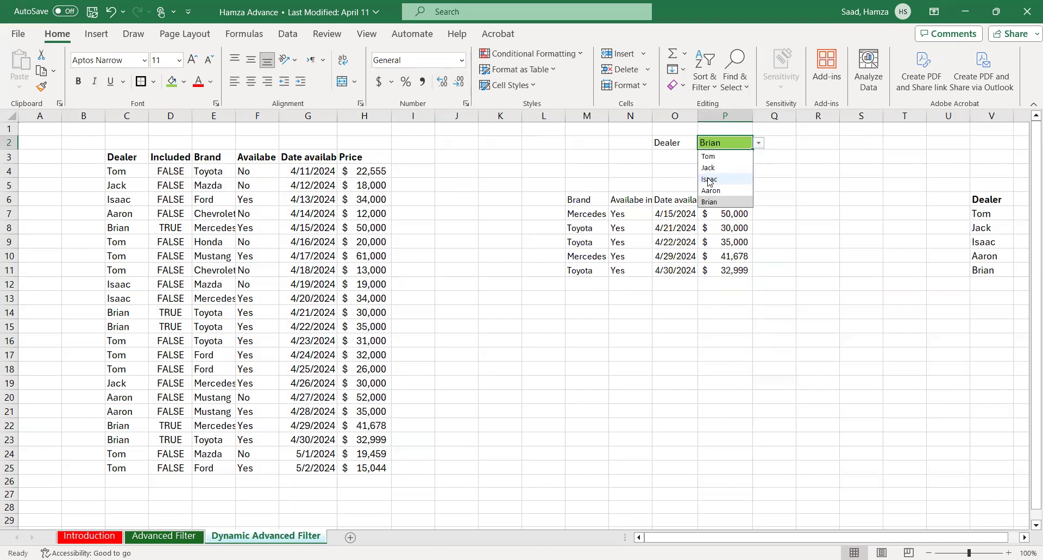
pyautogui.click(710, 180)
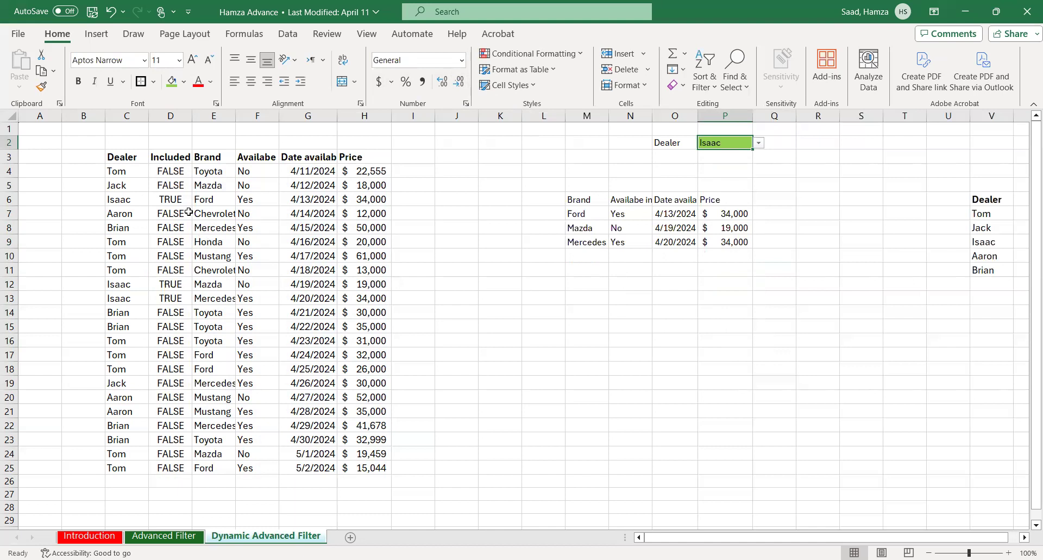
pyautogui.click(714, 160)
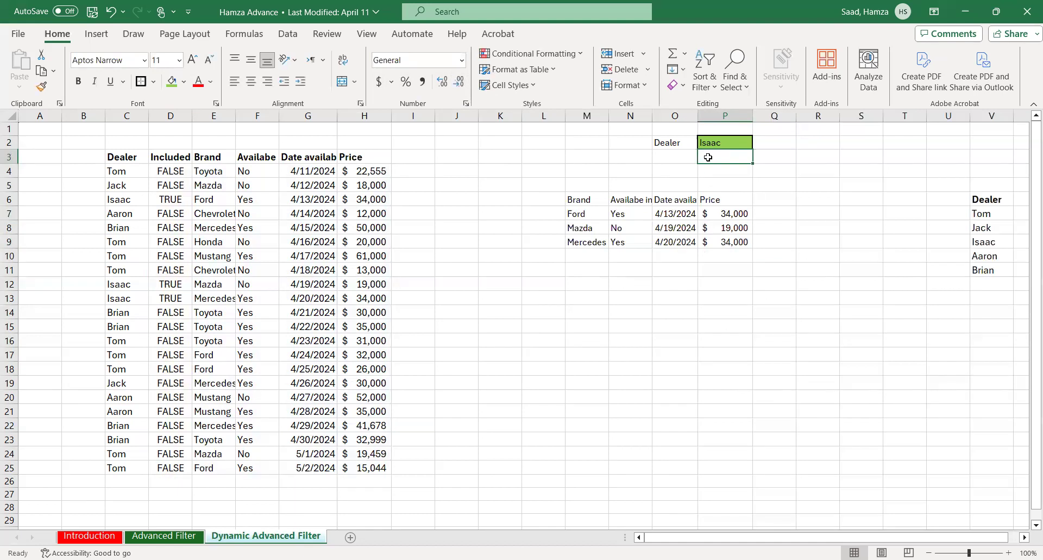
pyautogui.doubleClick(560, 265)
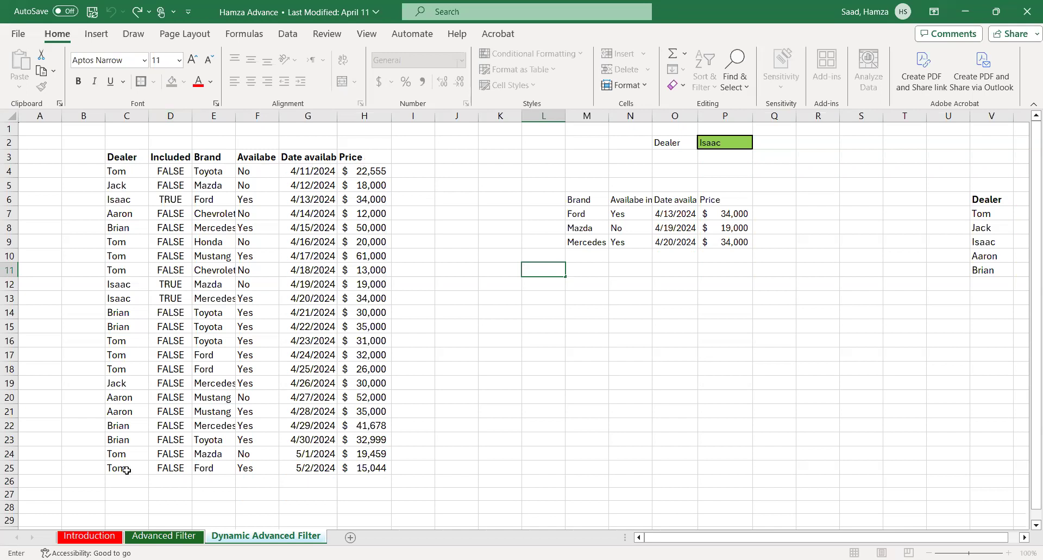
# On the Advanced Filter sheet, bring the Brand to Price headers into L3 with the formula =C3:G3
pyautogui.click(158, 537)
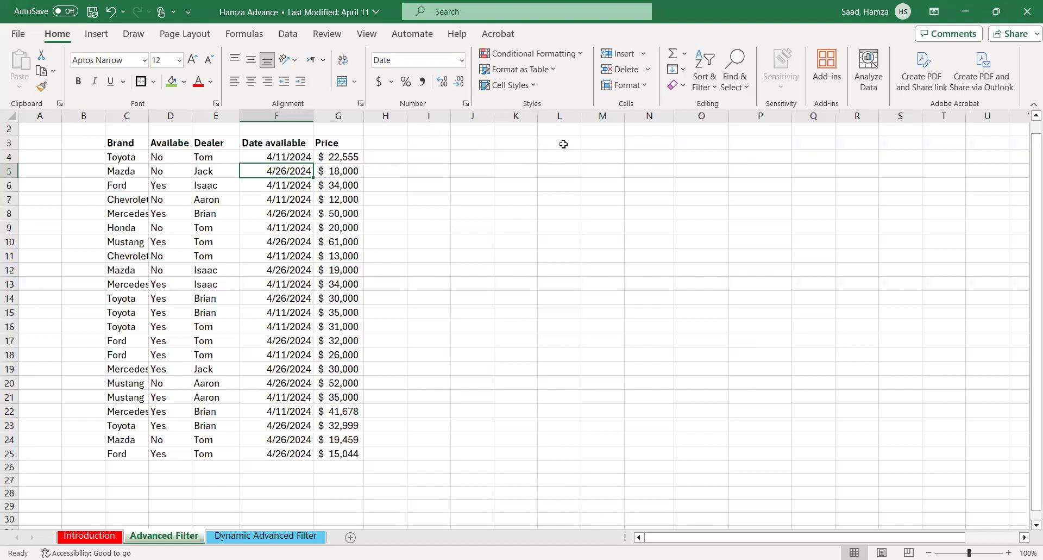
pyautogui.click(563, 145)
pyautogui.write('=')
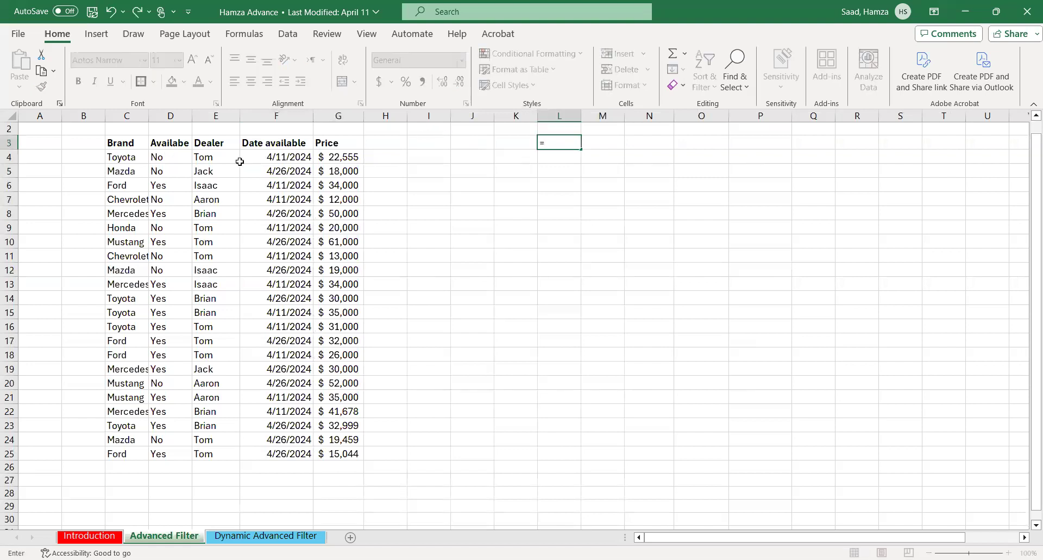
pyautogui.moveTo(115, 144); pyautogui.dragTo(320, 143)
pyautogui.press('Return')
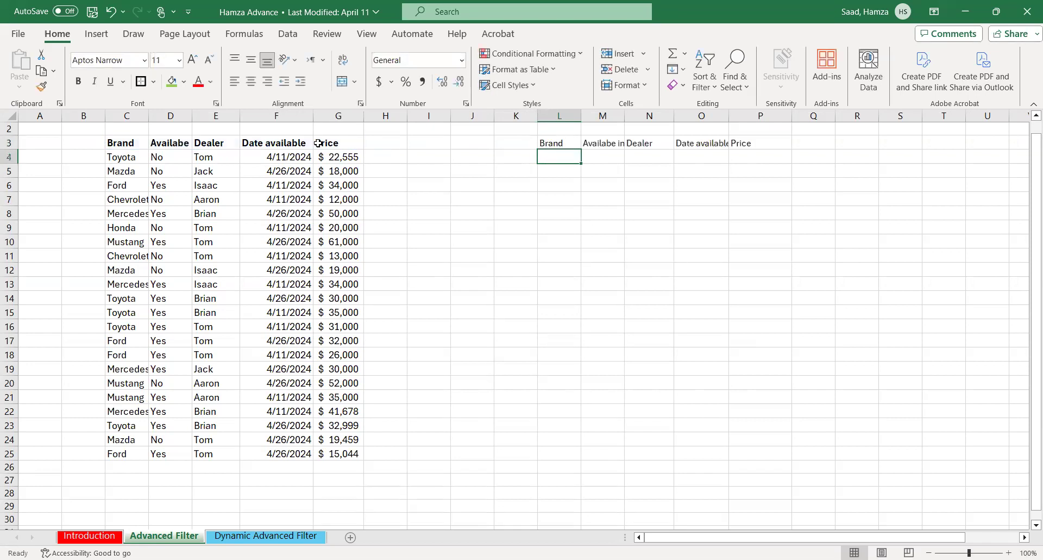
# Widen column O to fit the Date available header
pyautogui.click(628, 158)
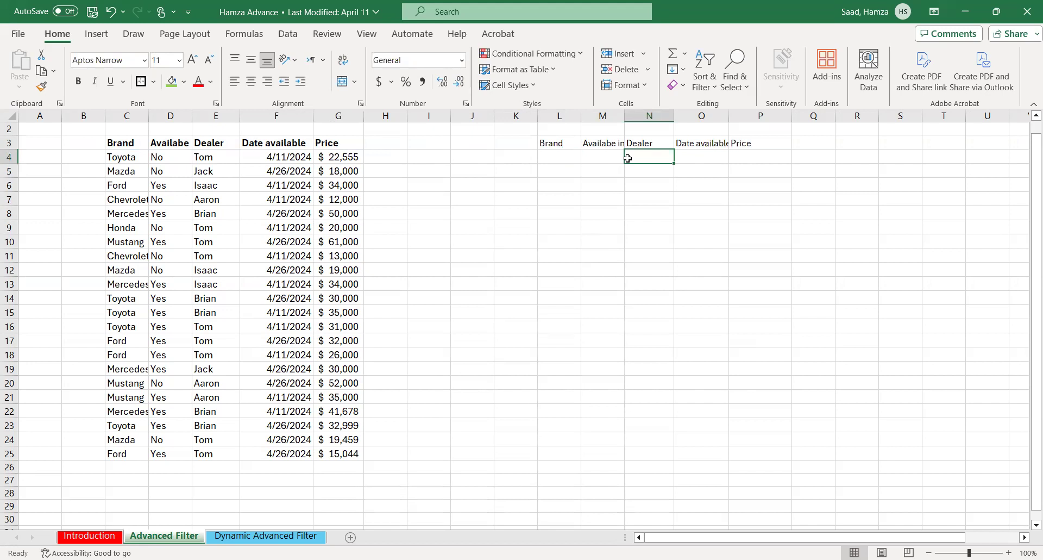
pyautogui.click(700, 157)
pyautogui.moveTo(728, 120); pyautogui.dragTo(737, 119)
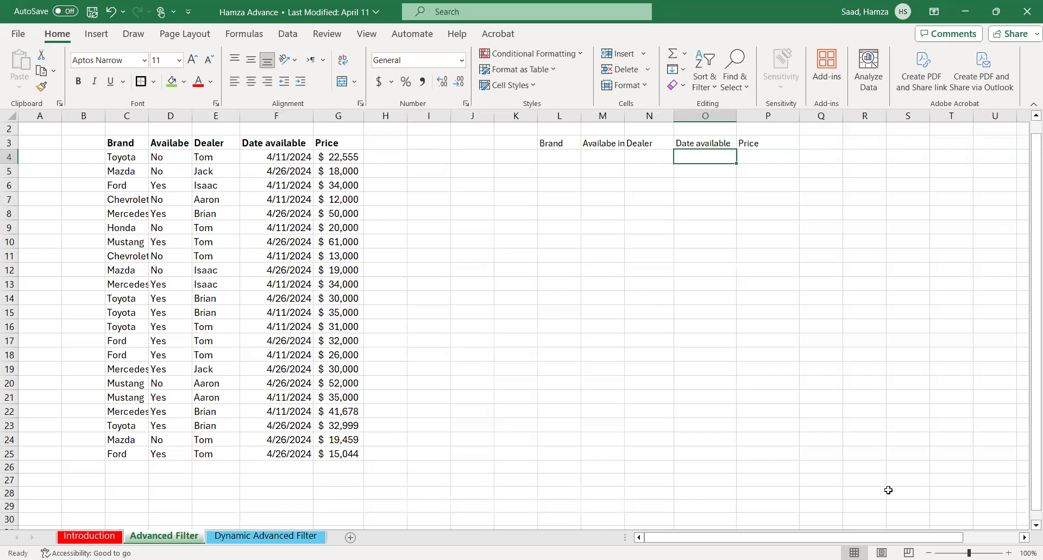
# Copy the dates in X4:X25 and paste them into the Date available column at F4:F25
pyautogui.moveTo(957, 538); pyautogui.dragTo(1014, 542)
pyautogui.moveTo(948, 156); pyautogui.dragTo(965, 454)
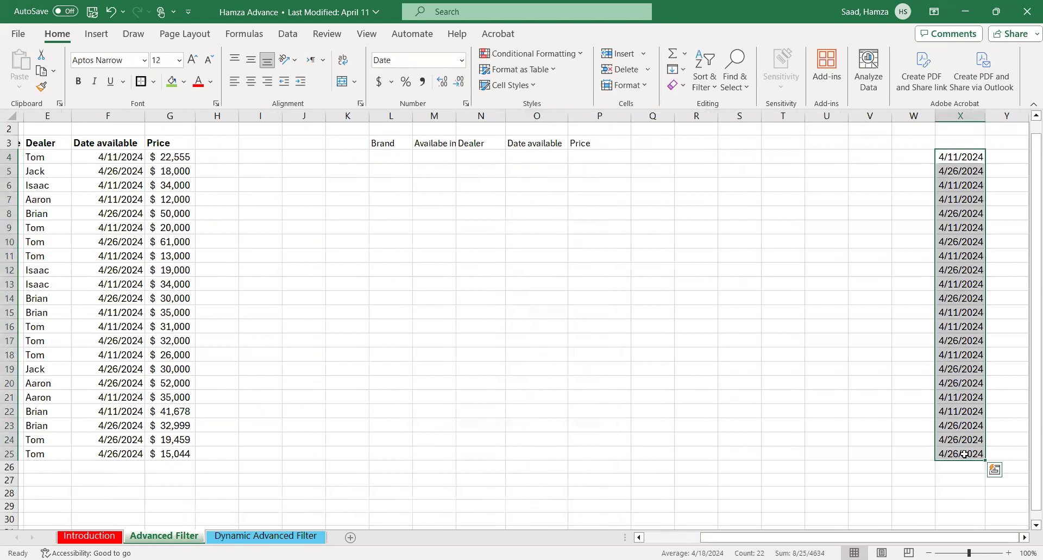
pyautogui.hotkey('ctrl', 'c')
pyautogui.moveTo(959, 534); pyautogui.dragTo(960, 533)
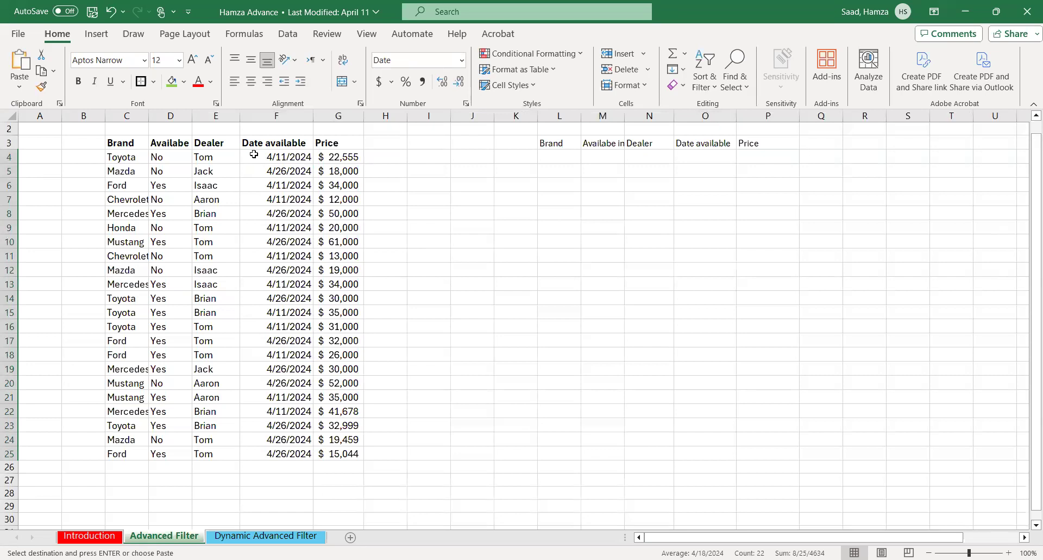
pyautogui.moveTo(254, 154); pyautogui.dragTo(289, 459)
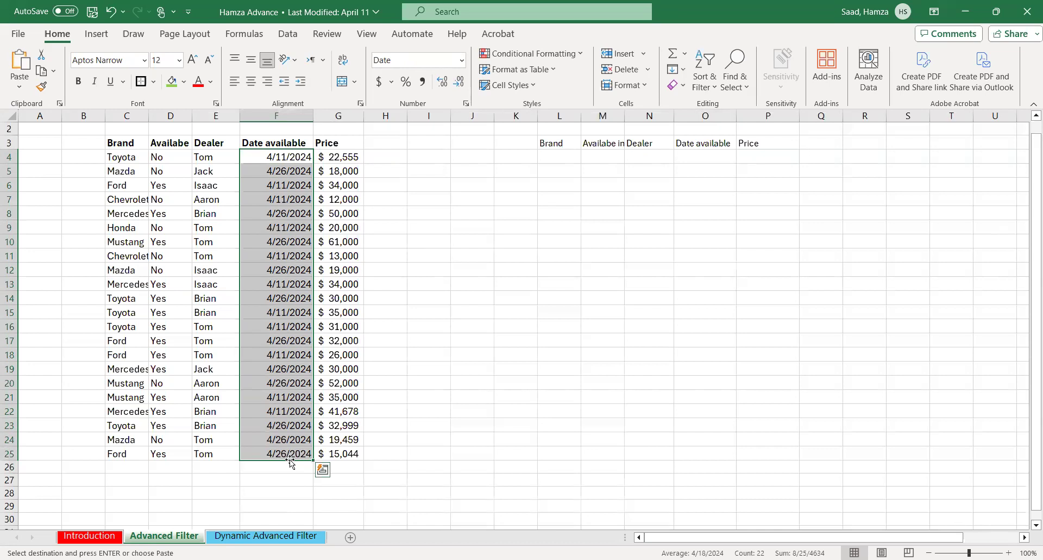
pyautogui.hotkey('ctrl', 'v')
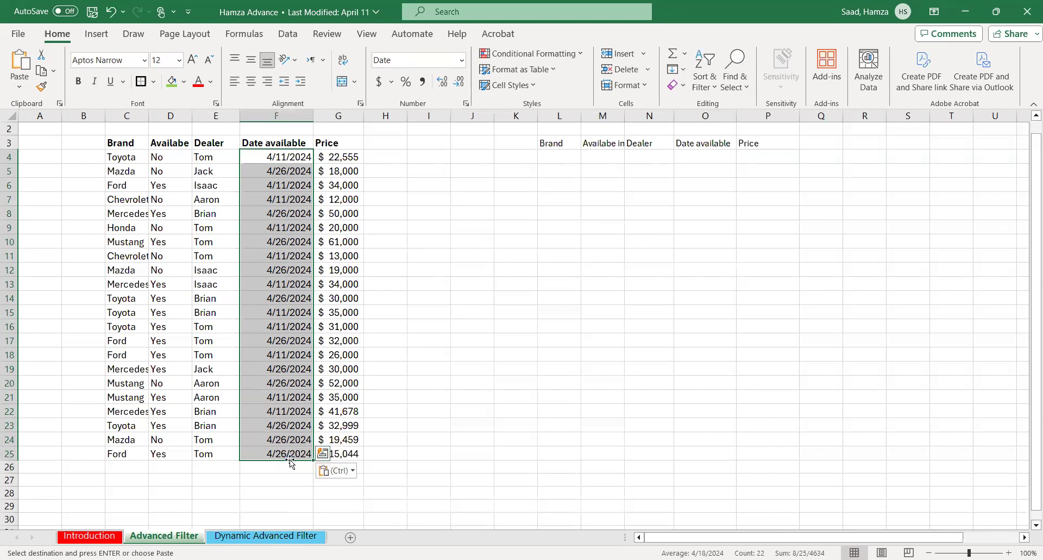
pyautogui.click(258, 367)
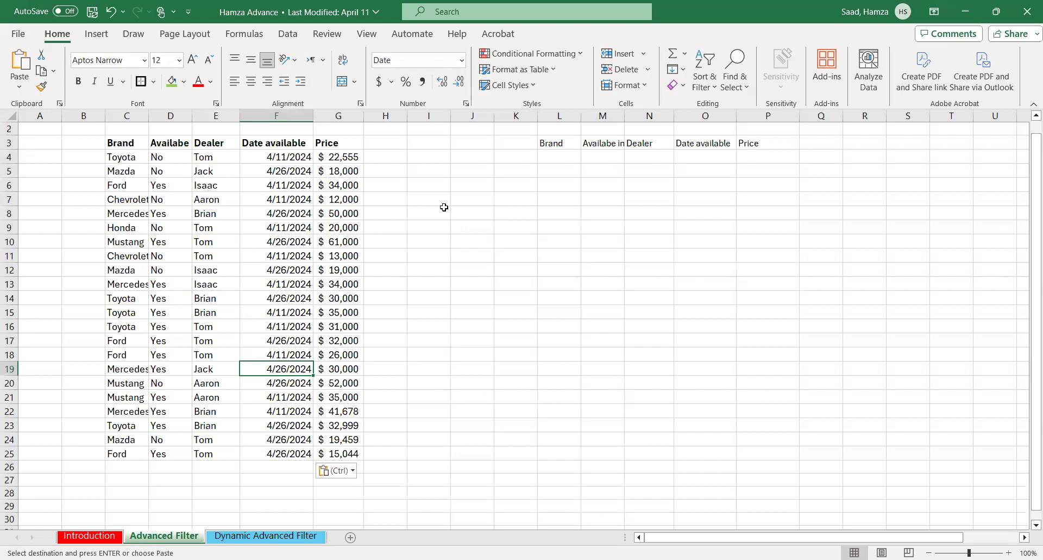
# Fill the criteria row by entering =E4 under Dealer in N4 and =F8 under Date available in O4
pyautogui.click(647, 156)
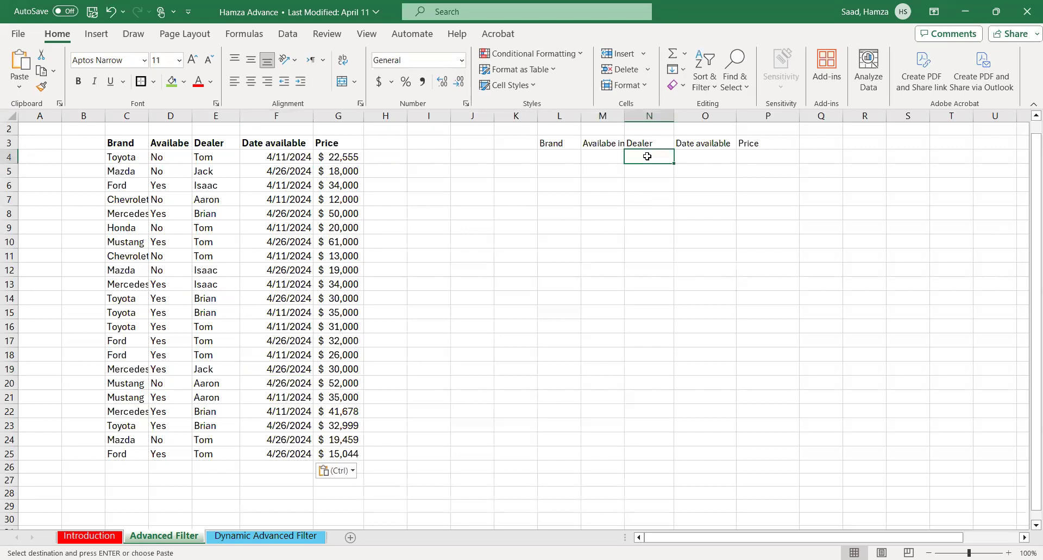
pyautogui.write('=')
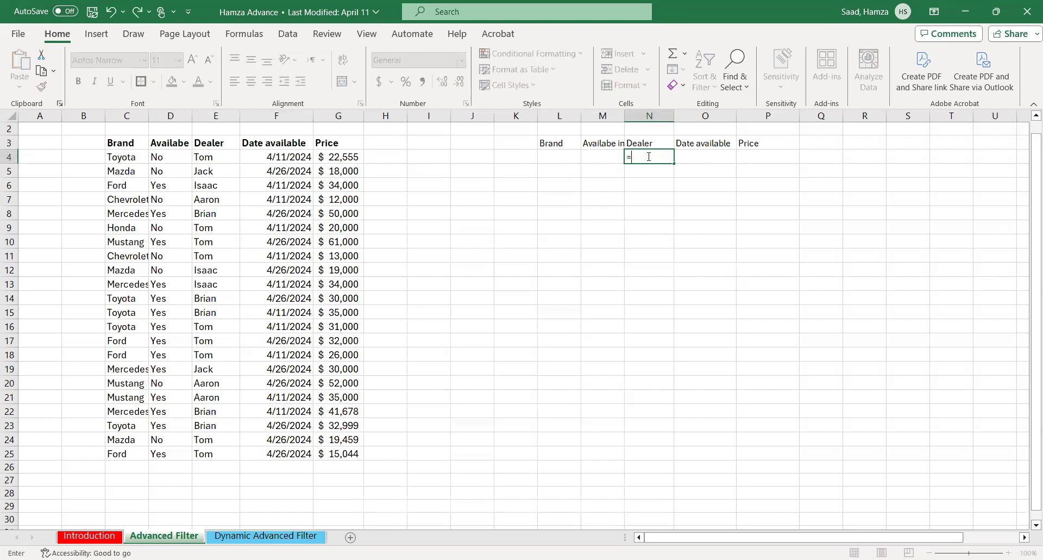
pyautogui.click(206, 159)
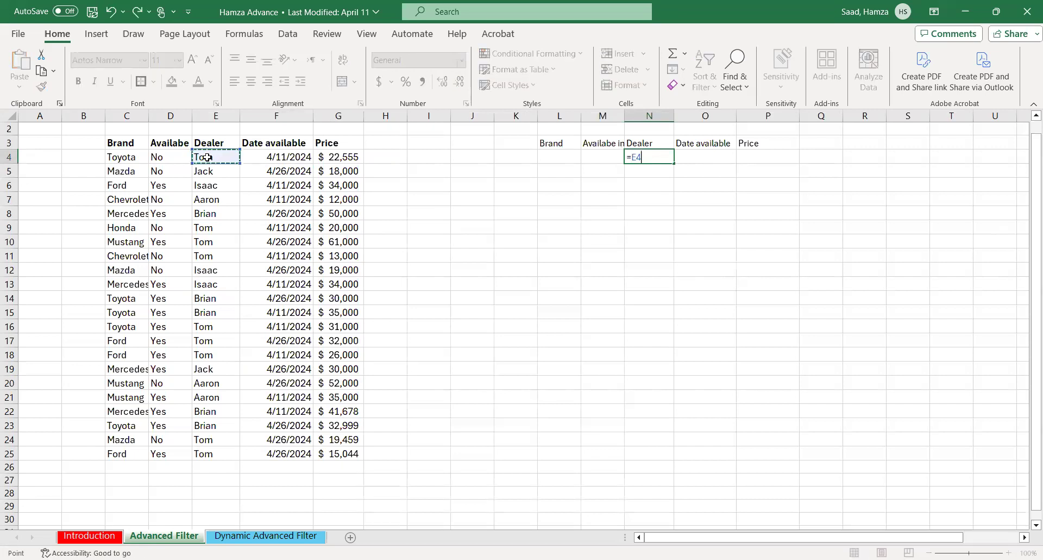
pyautogui.press('Return')
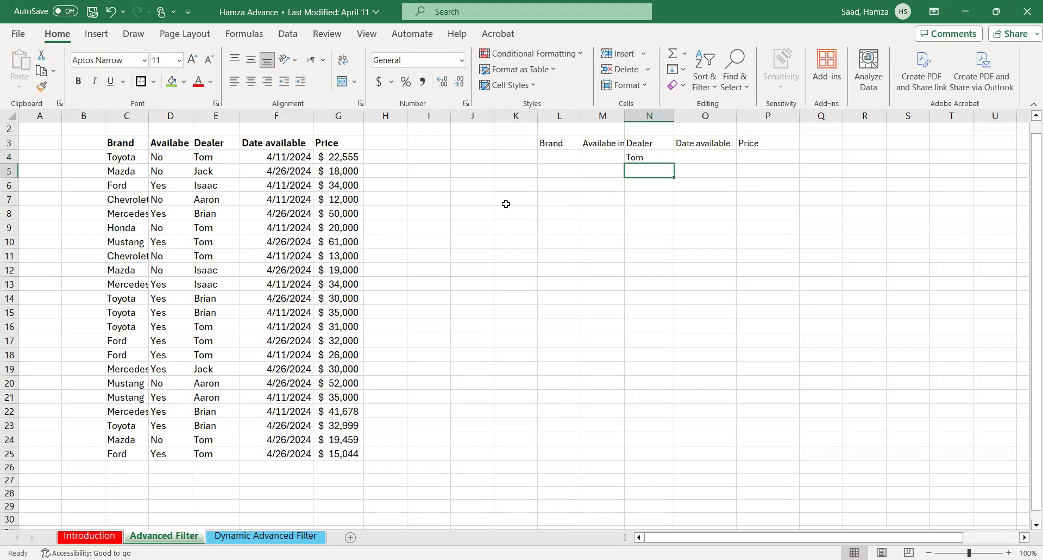
pyautogui.click(710, 156)
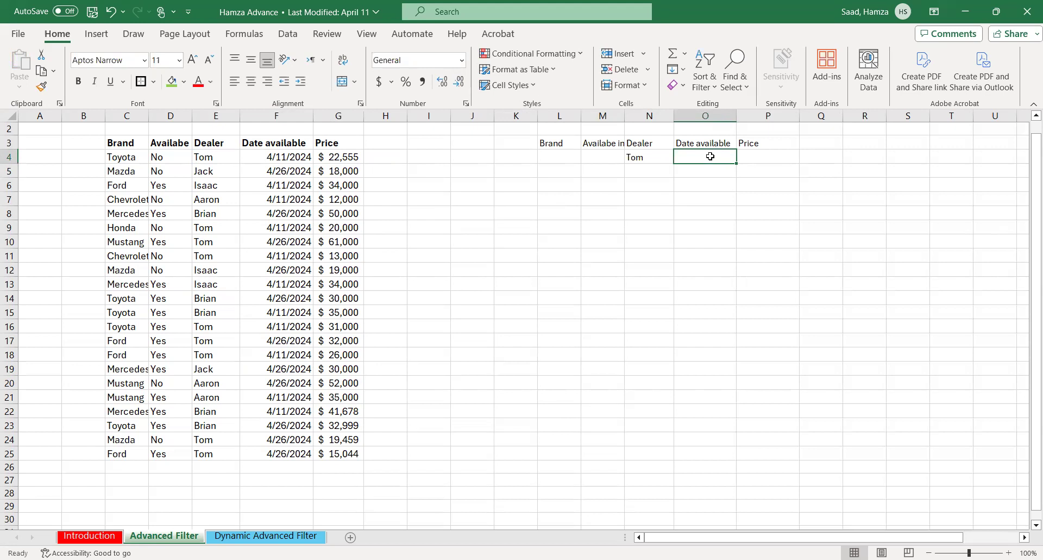
pyautogui.write('=')
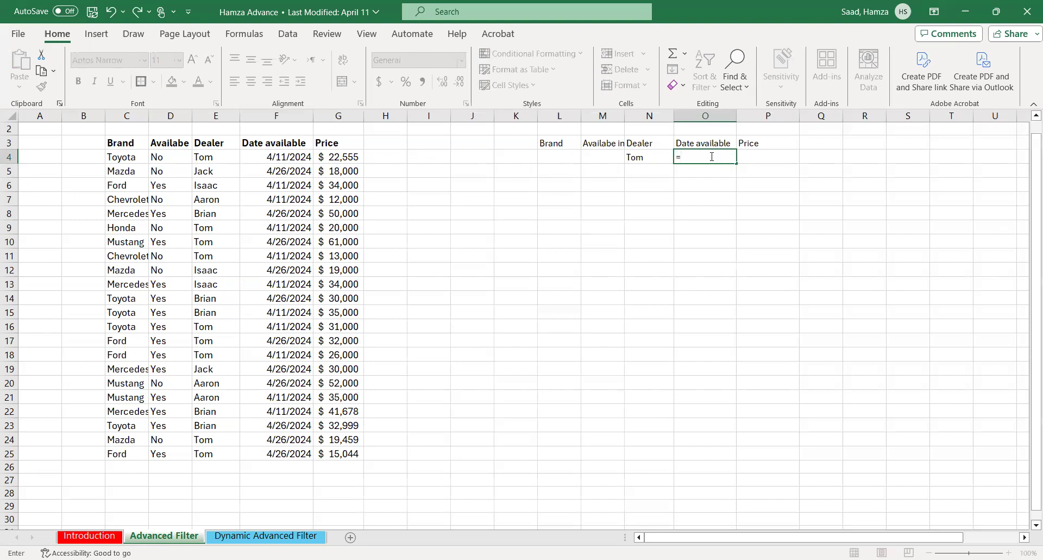
pyautogui.click(283, 212)
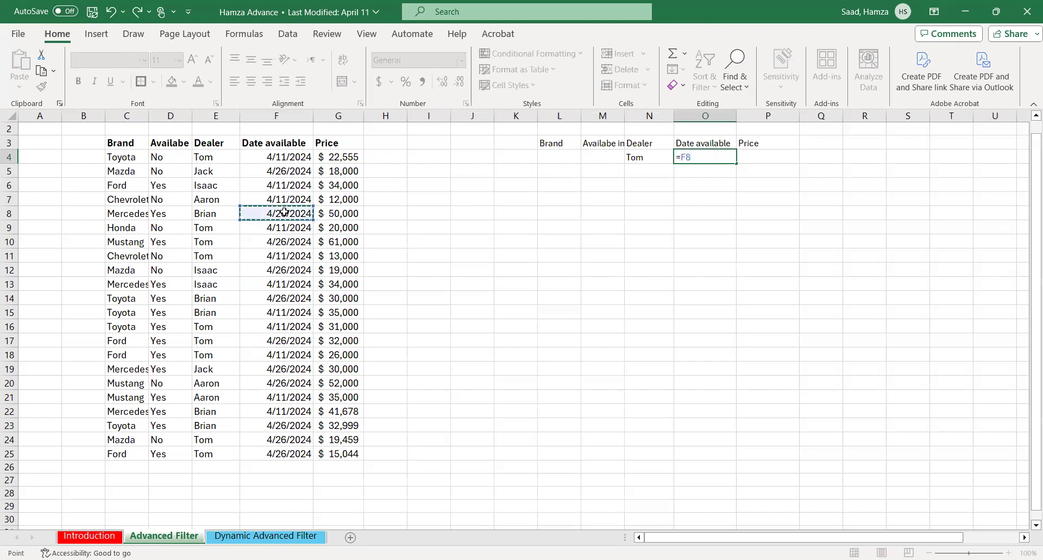
pyautogui.press('Return')
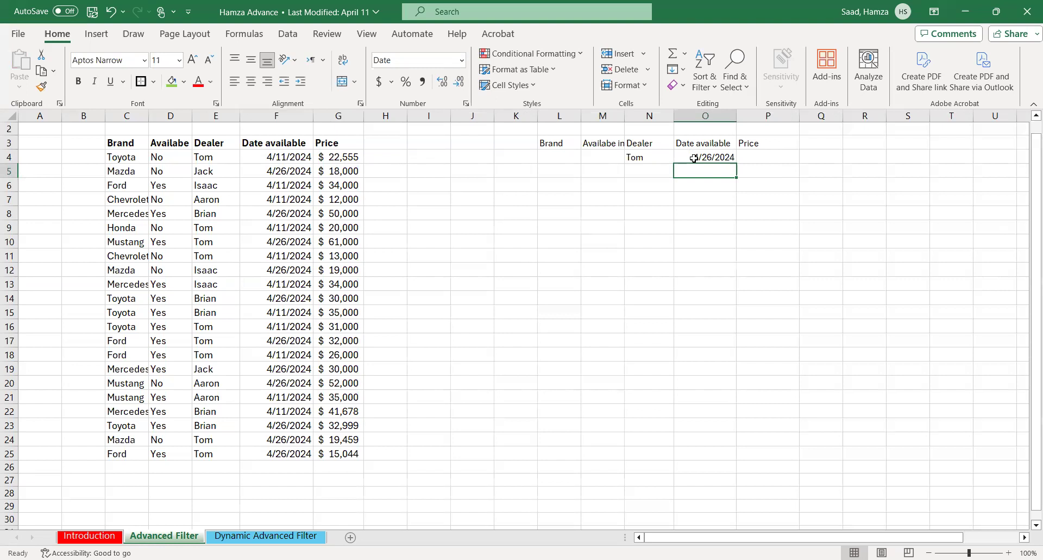
# Enter the criterion <=50000 under Price in P4 of the criteria row
pyautogui.click(763, 157)
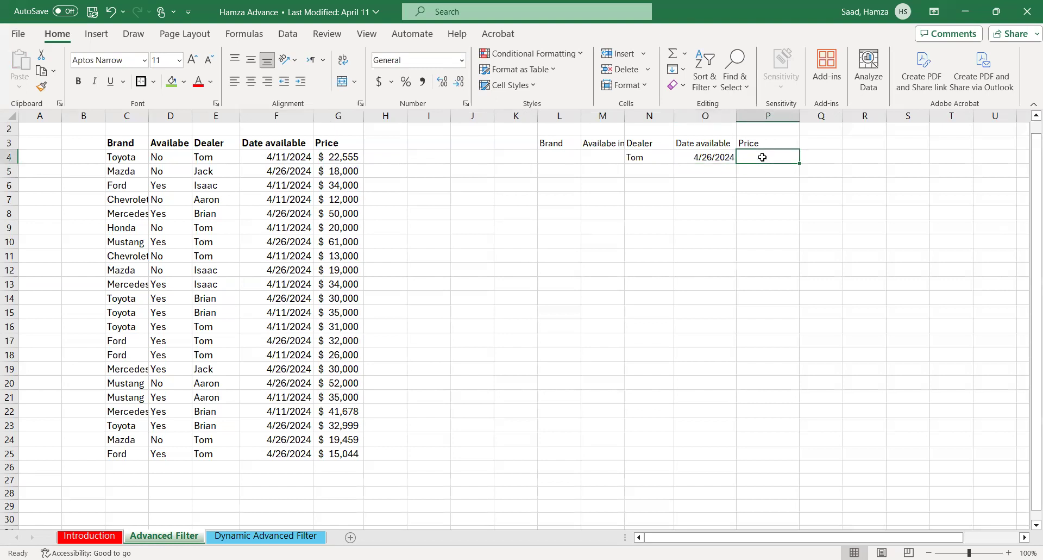
pyautogui.write('<')
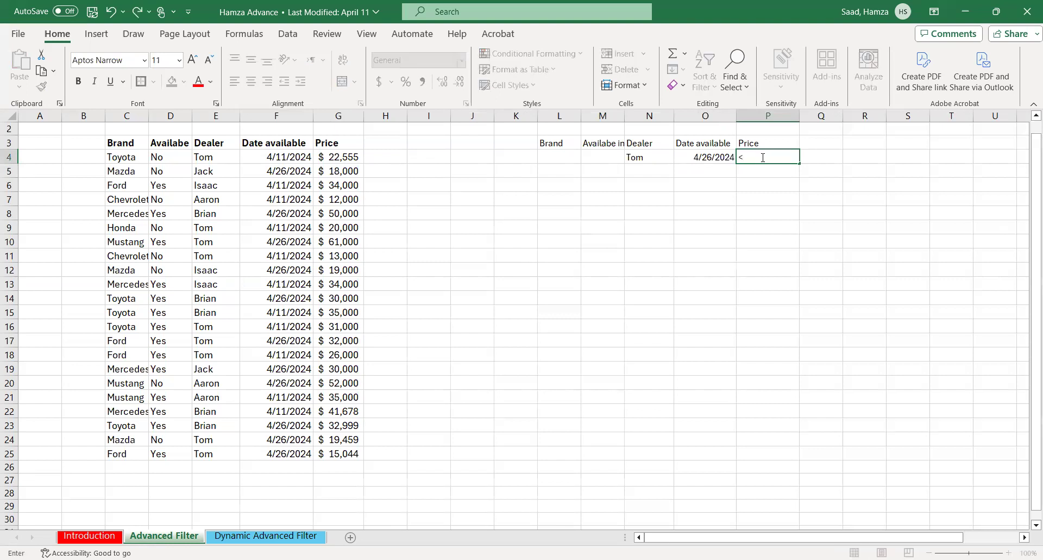
pyautogui.write('=50000')
pyautogui.click(570, 203)
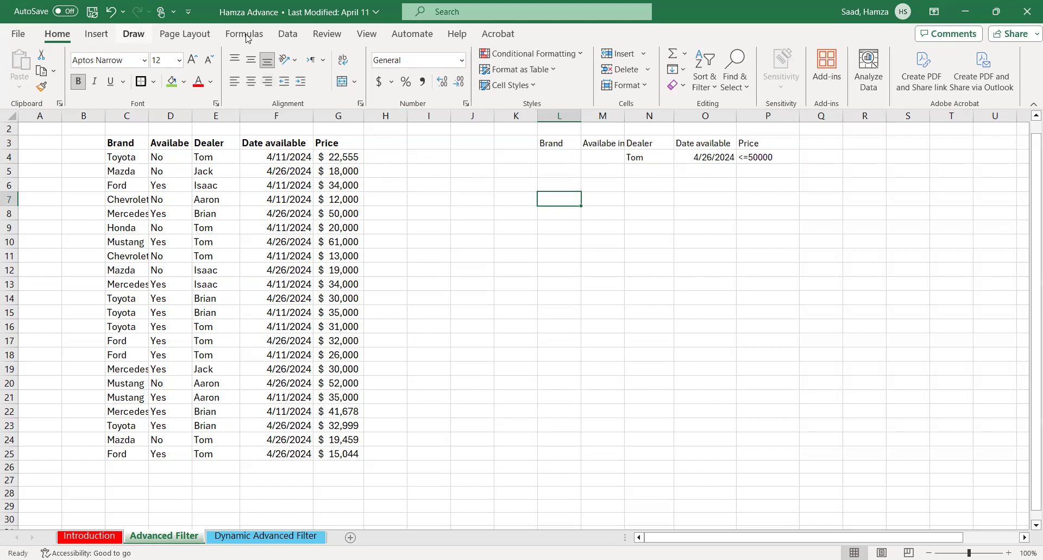
# Start an advanced filter and set its list range to the car table C3:G25, including the headers
pyautogui.click(288, 35)
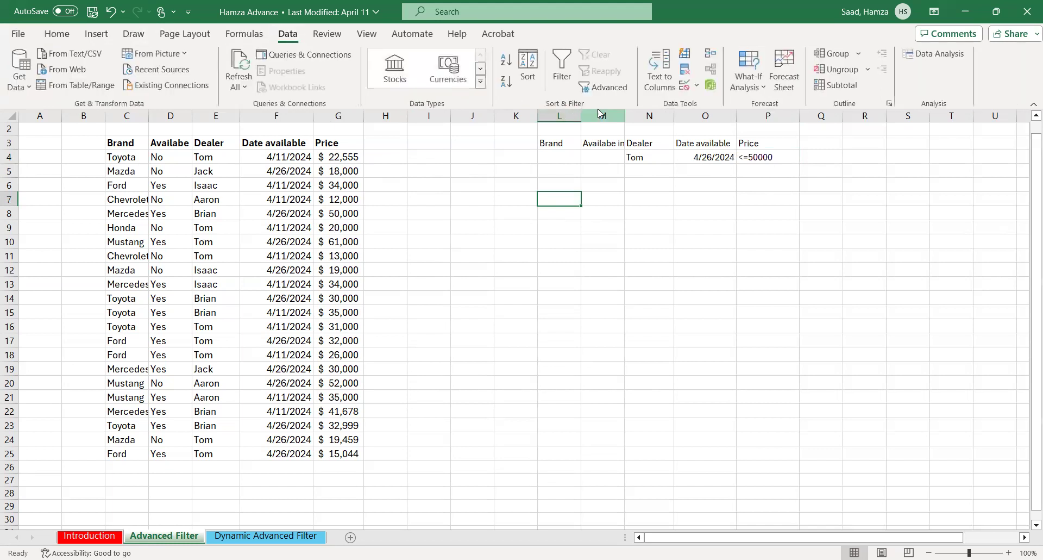
pyautogui.click(609, 88)
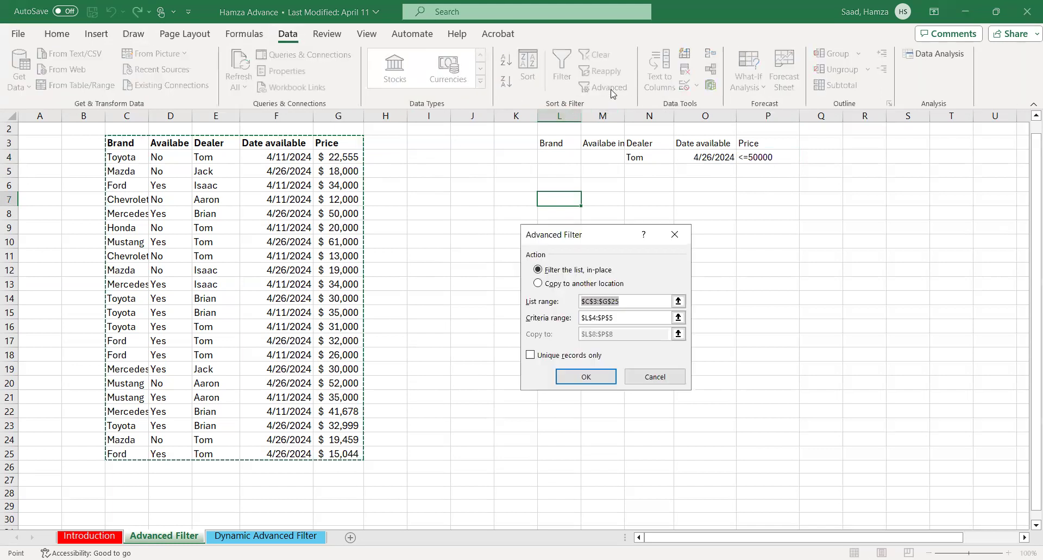
pyautogui.click(679, 302)
pyautogui.click(110, 140)
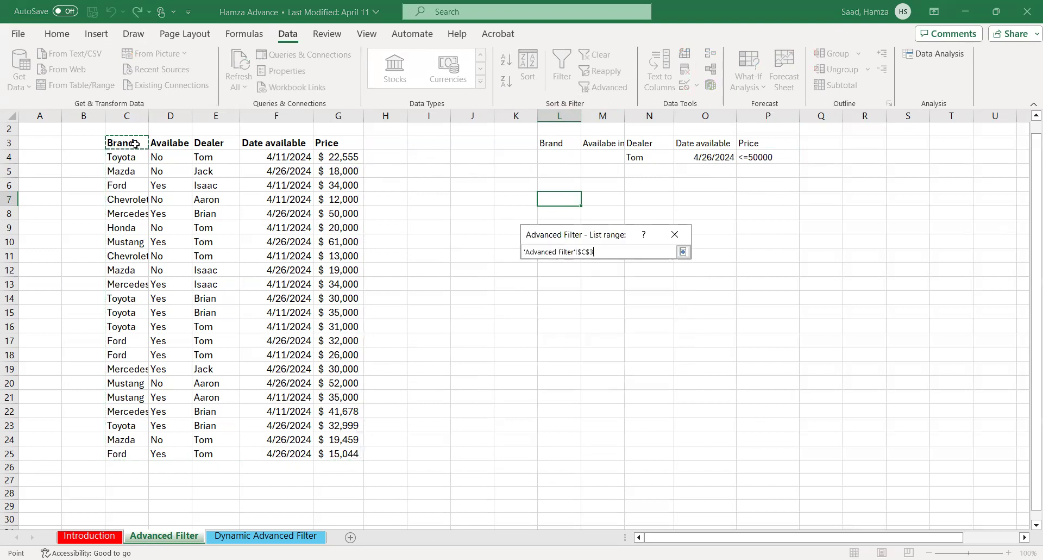
pyautogui.keyDown('shift'); pyautogui.click(348, 455); pyautogui.keyUp('shift')
pyautogui.click(683, 251)
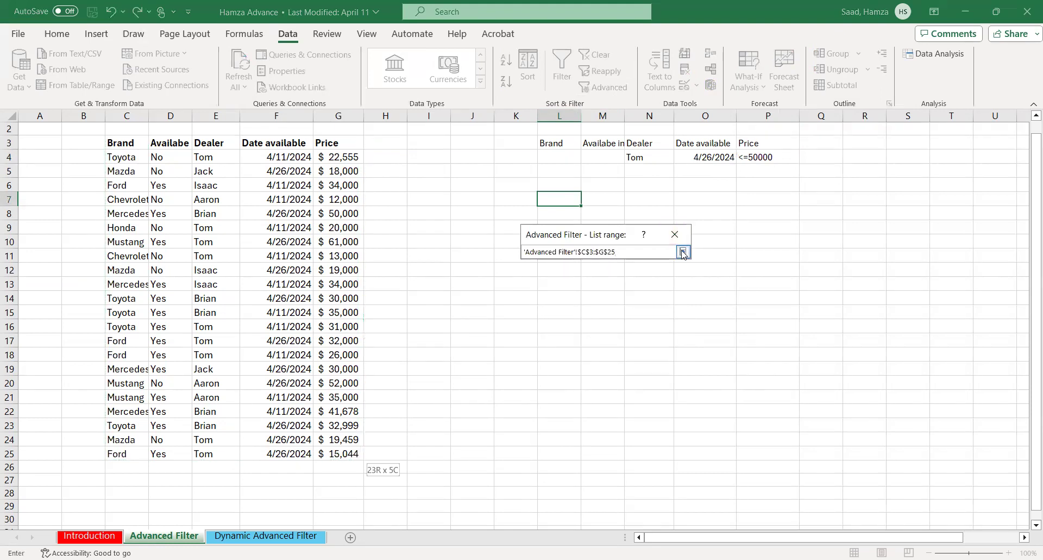
# Set the advanced filter's criteria range to L3:P4, covering the copied headers and the criteria row
pyautogui.click(679, 319)
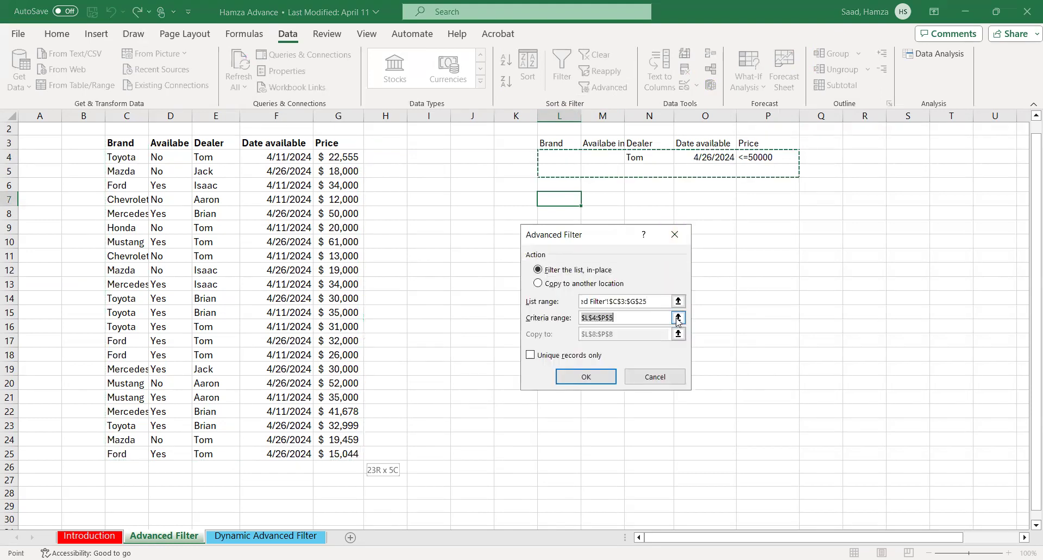
pyautogui.click(558, 145)
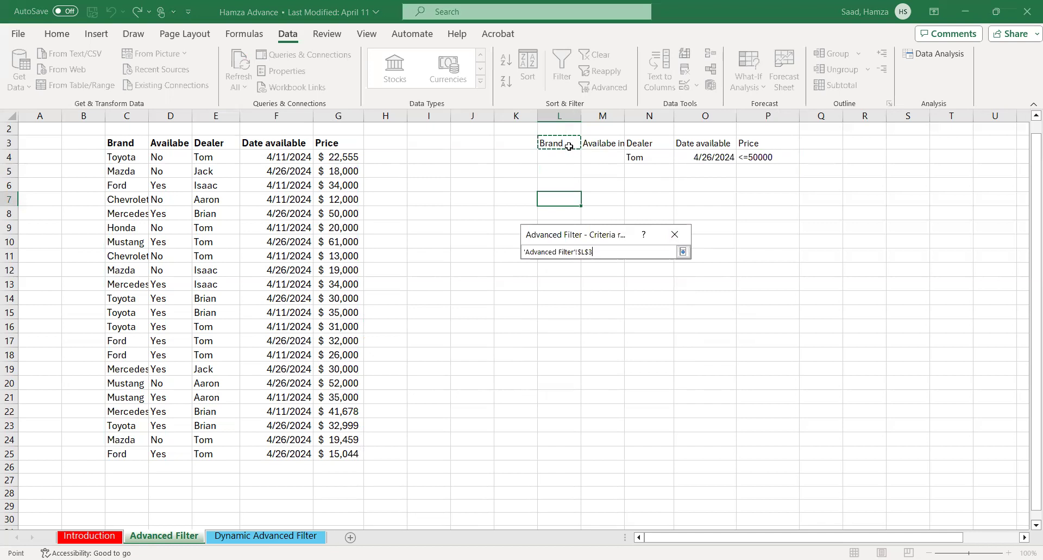
pyautogui.moveTo(748, 160); pyautogui.dragTo(756, 158)
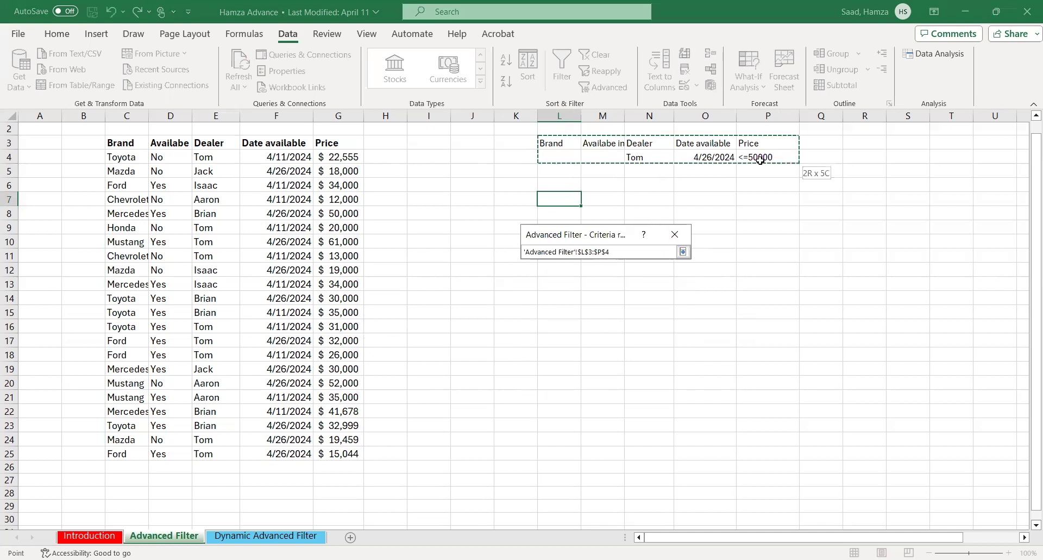
pyautogui.click(683, 252)
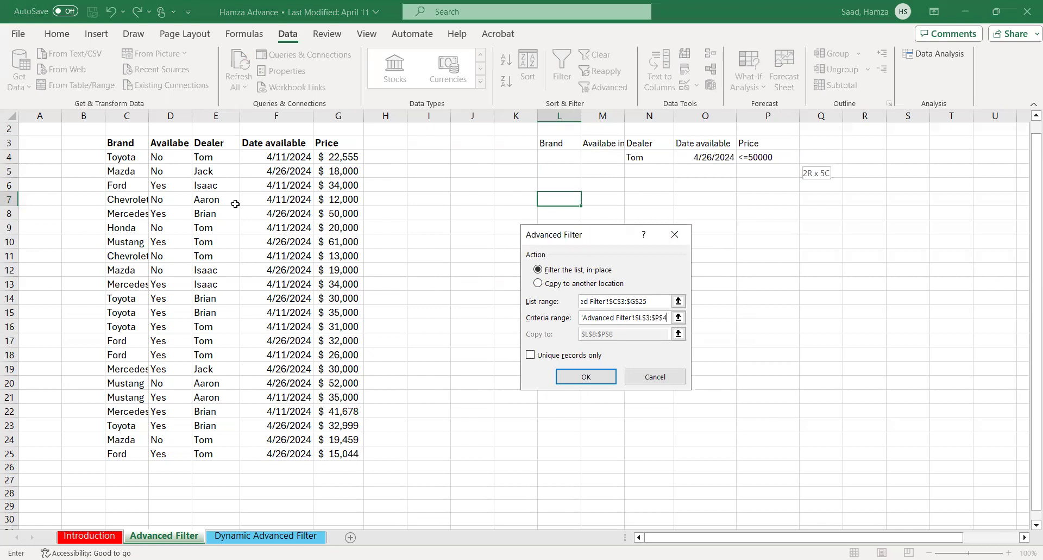
# Have the advanced filter copy its results to another location starting at L7, and run it
pyautogui.click(538, 283)
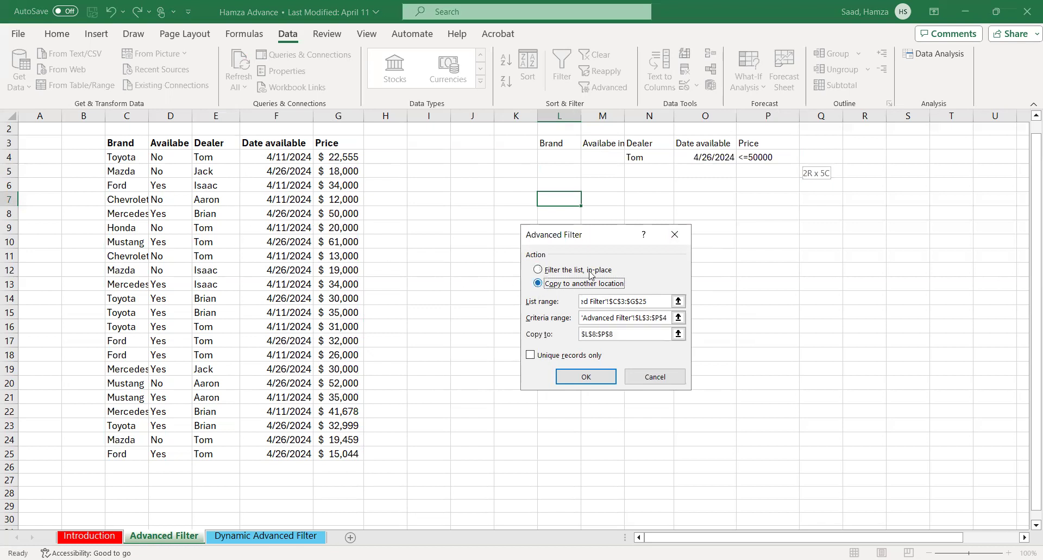
pyautogui.moveTo(598, 240); pyautogui.dragTo(712, 229)
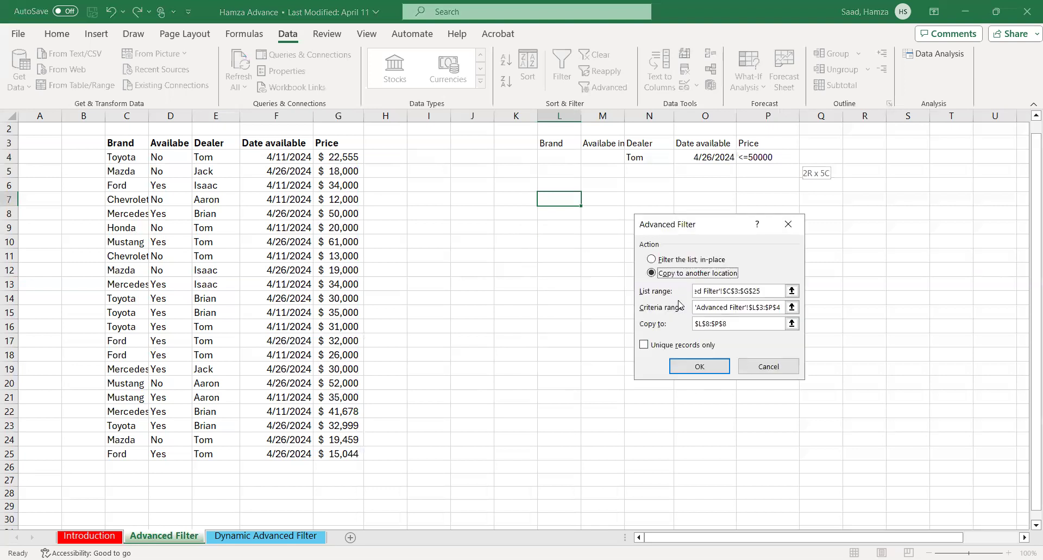
pyautogui.click(792, 323)
pyautogui.click(543, 200)
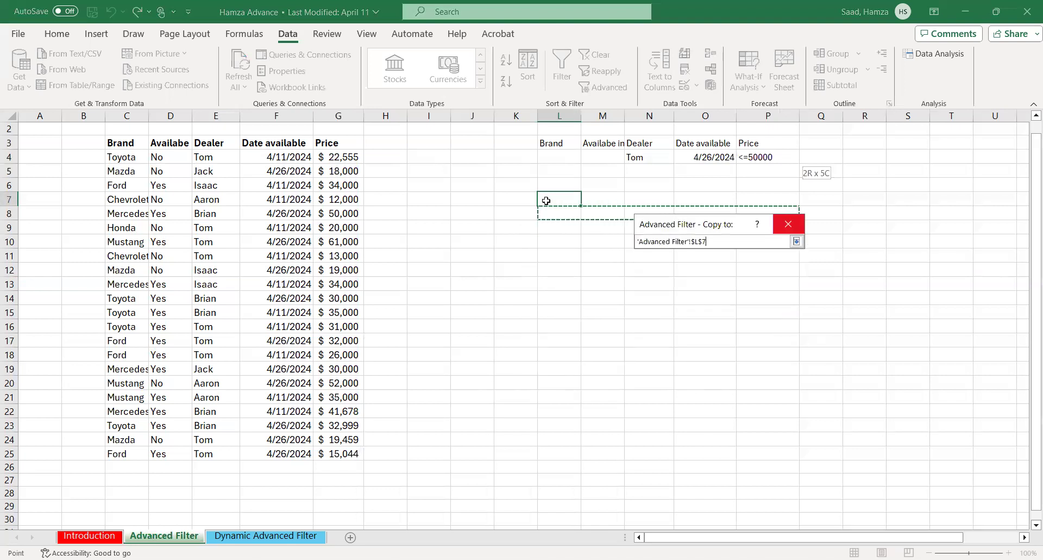
pyautogui.click(795, 241)
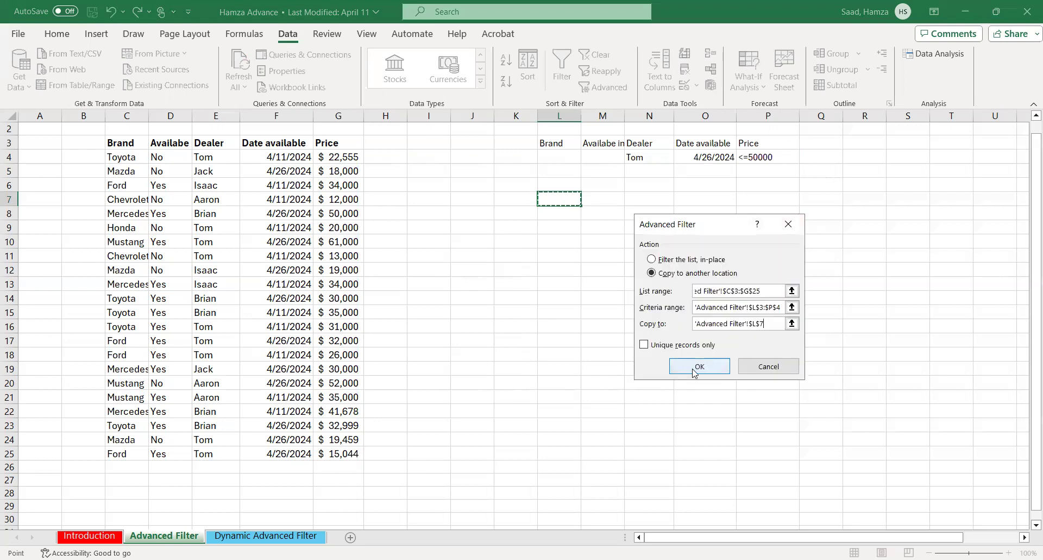
pyautogui.click(692, 368)
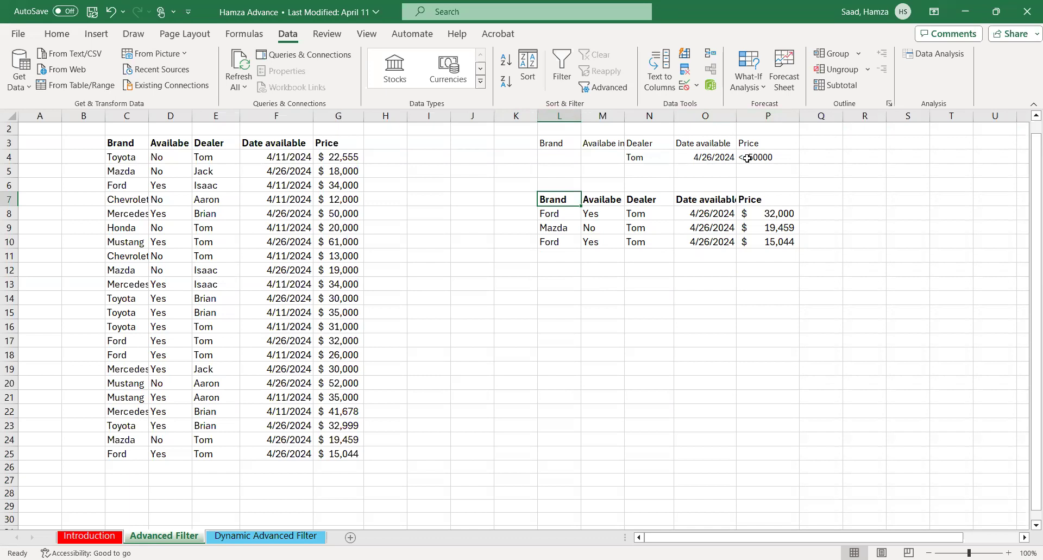
# Clear the Date available criterion in O4 and start another advanced filter using the criteria range L3:P4
pyautogui.click(704, 158)
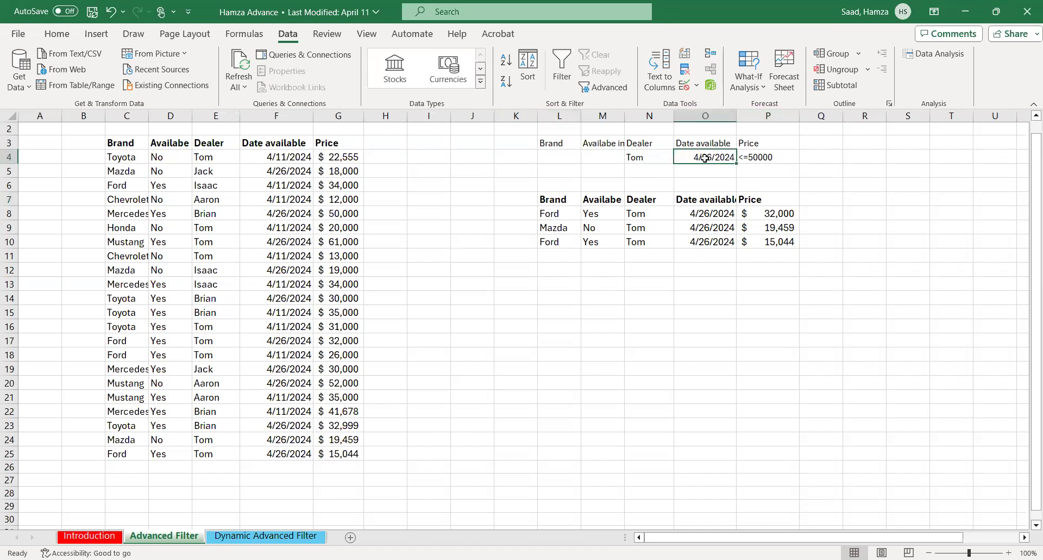
pyautogui.press('Delete')
pyautogui.click(605, 87)
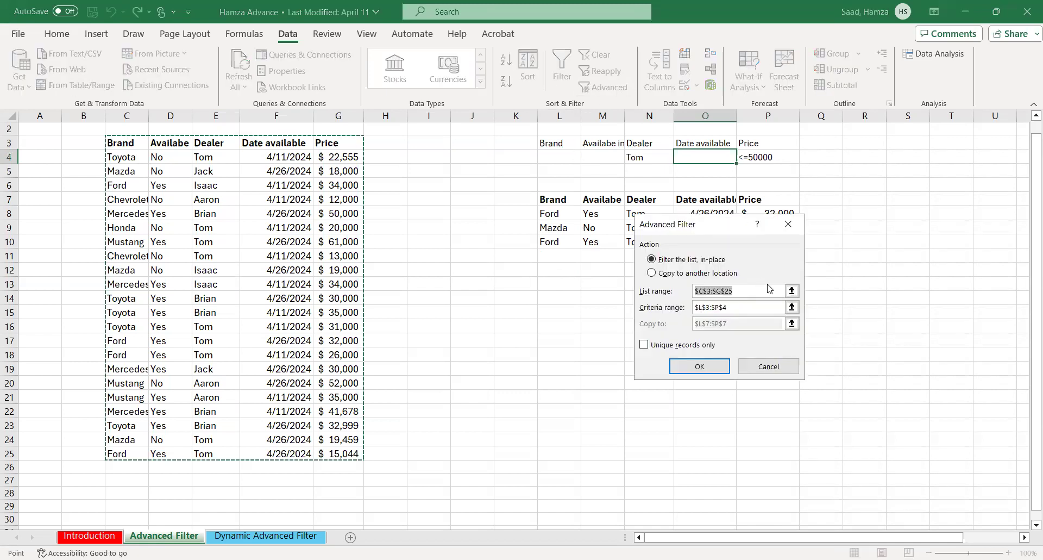
pyautogui.click(791, 307)
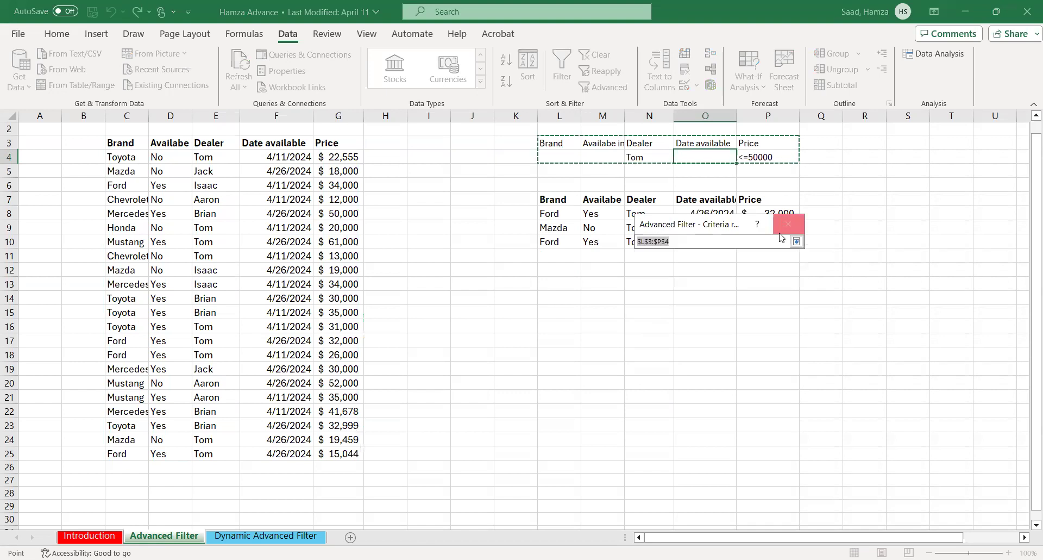
pyautogui.click(796, 242)
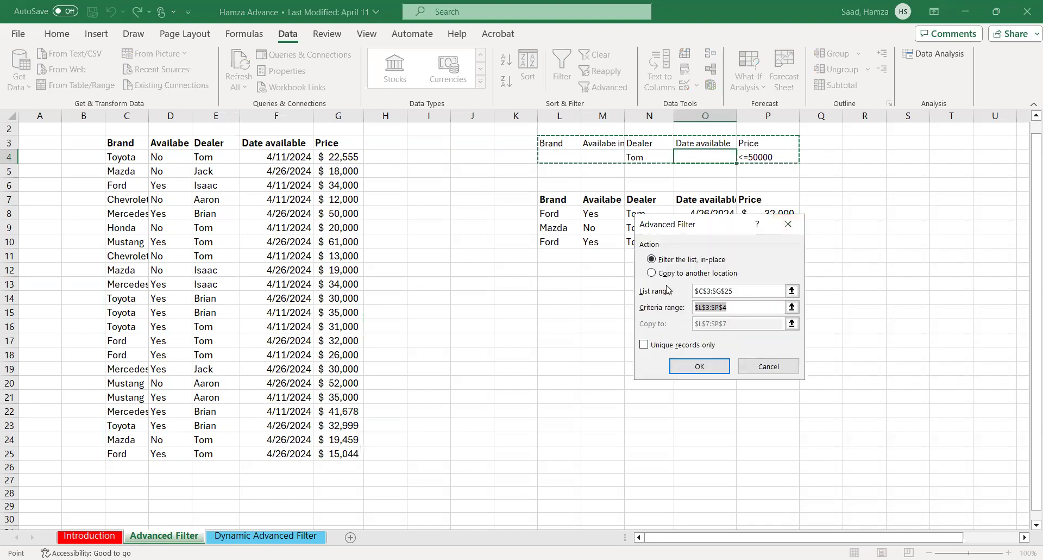
# Have this second advanced filter copy its results to another location starting at L13, and run it
pyautogui.click(651, 273)
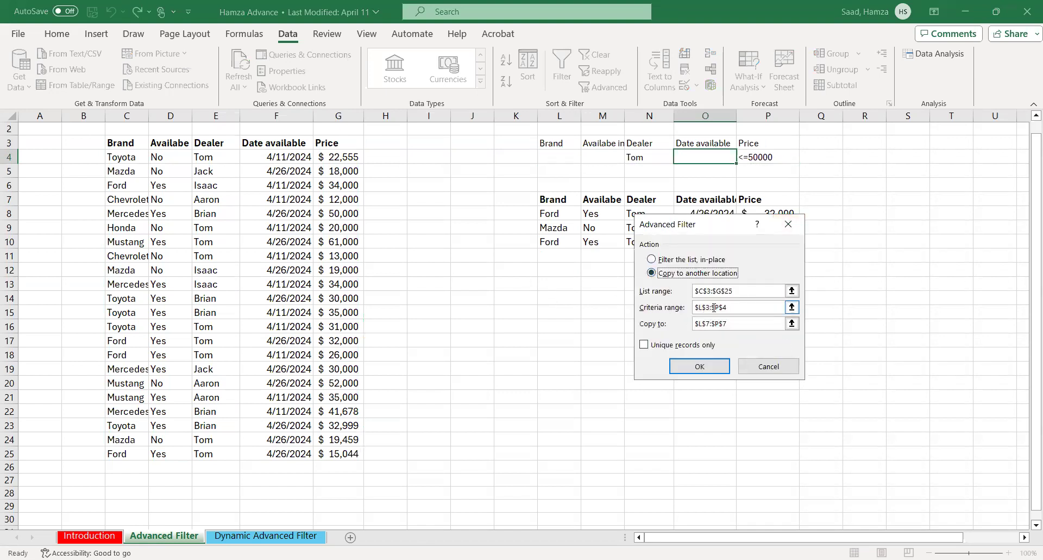
pyautogui.click(792, 323)
pyautogui.click(552, 283)
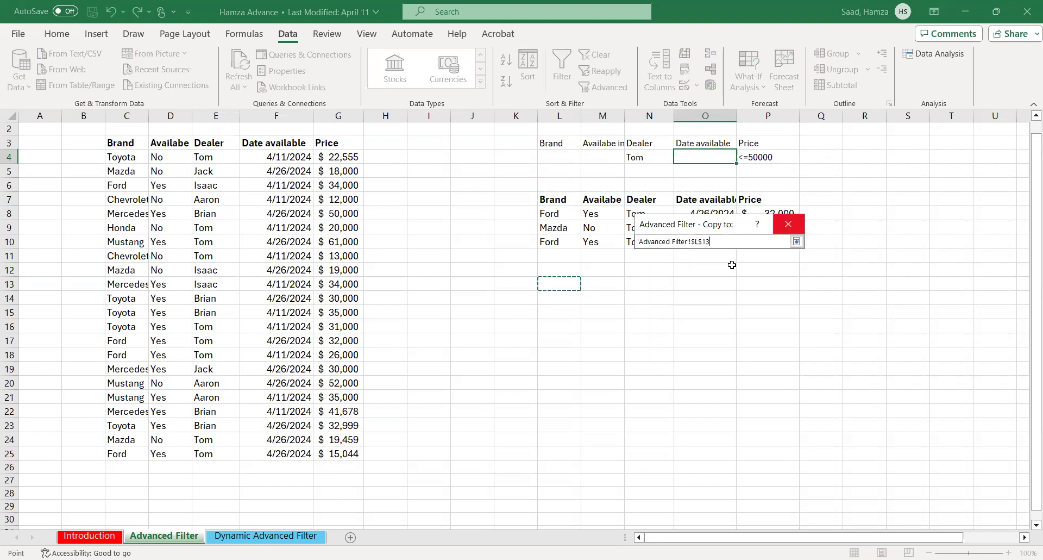
pyautogui.click(797, 241)
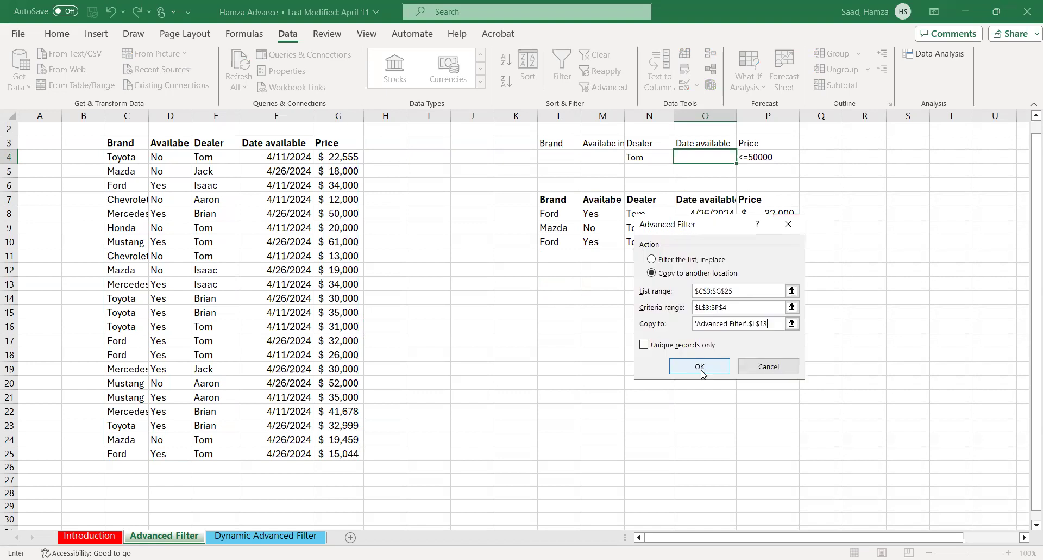
pyautogui.click(700, 367)
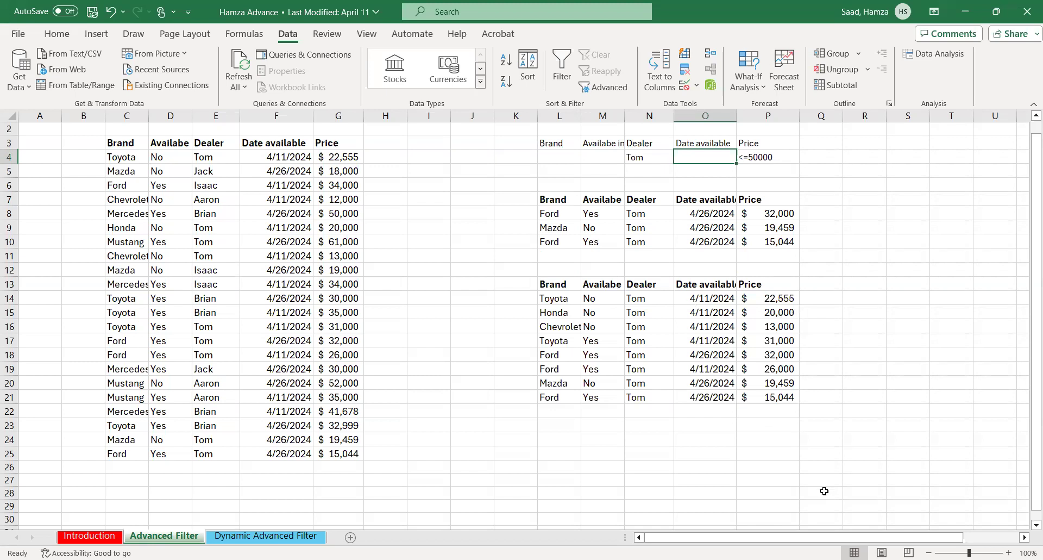
pyautogui.click(865, 502)
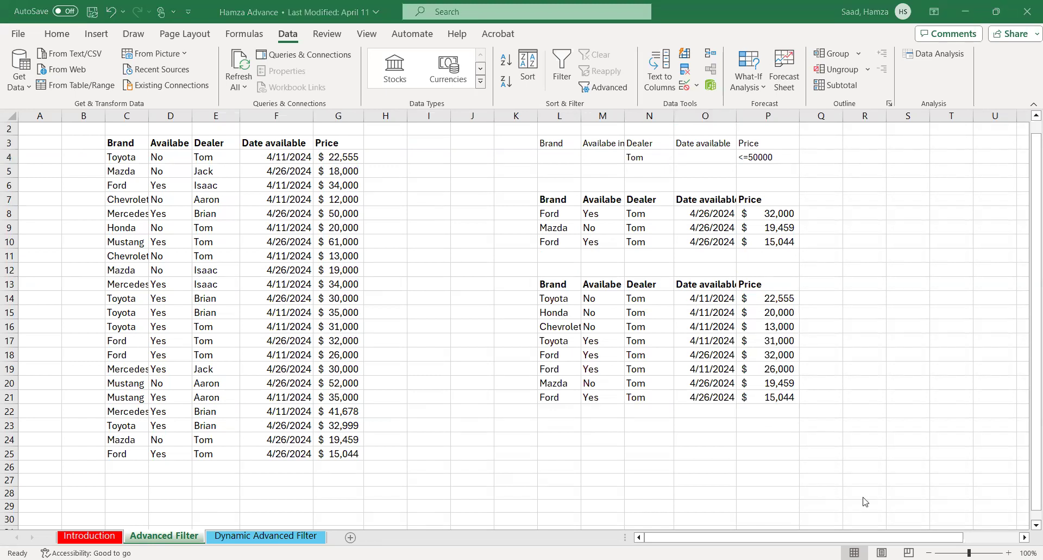